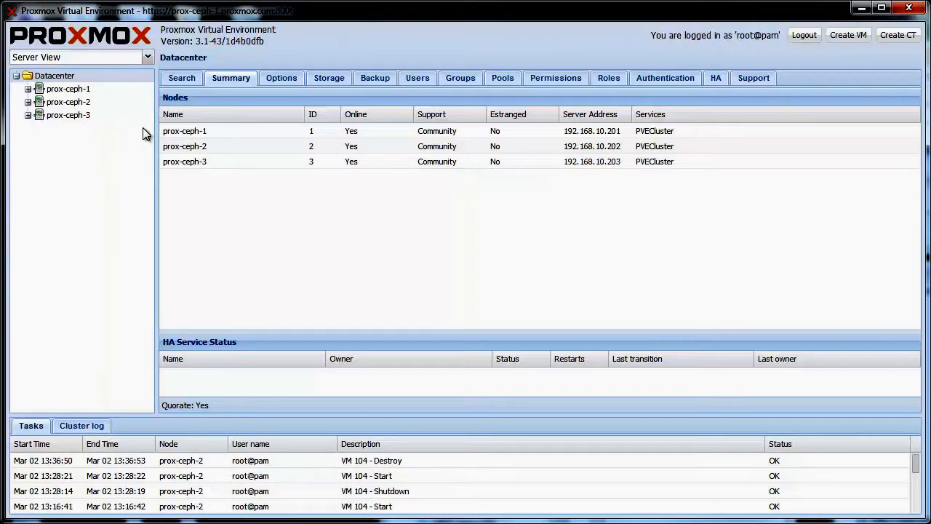
Start a new virtual machine on node prox-ceph-2 with the name windows7-spice
click(849, 35)
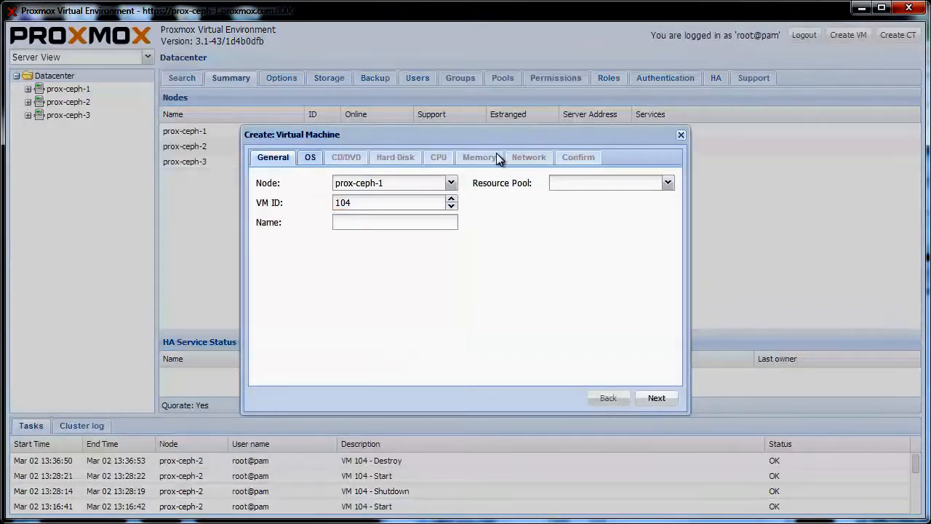
click(451, 183)
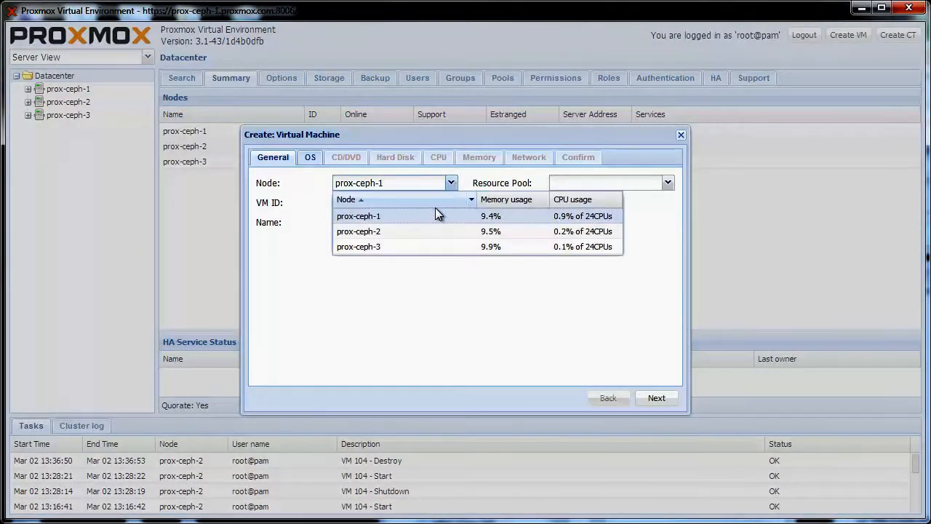
click(436, 230)
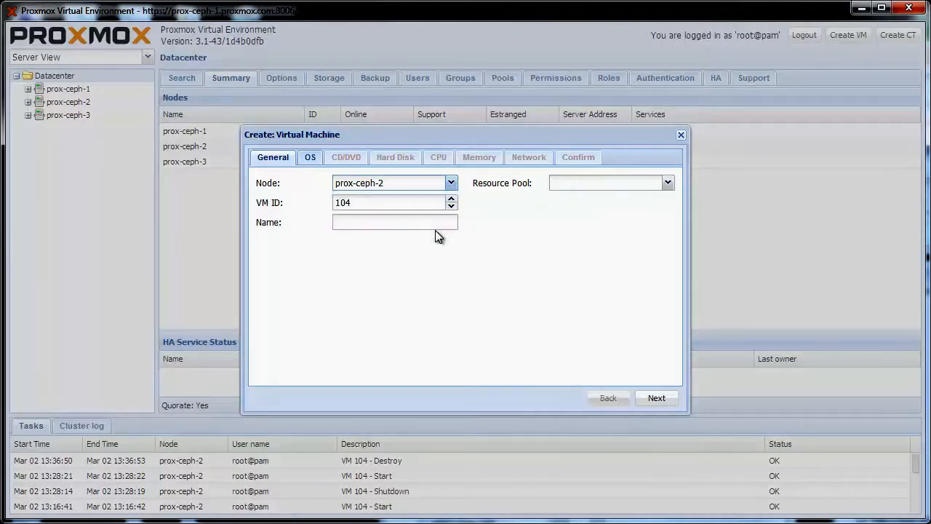
click(380, 203)
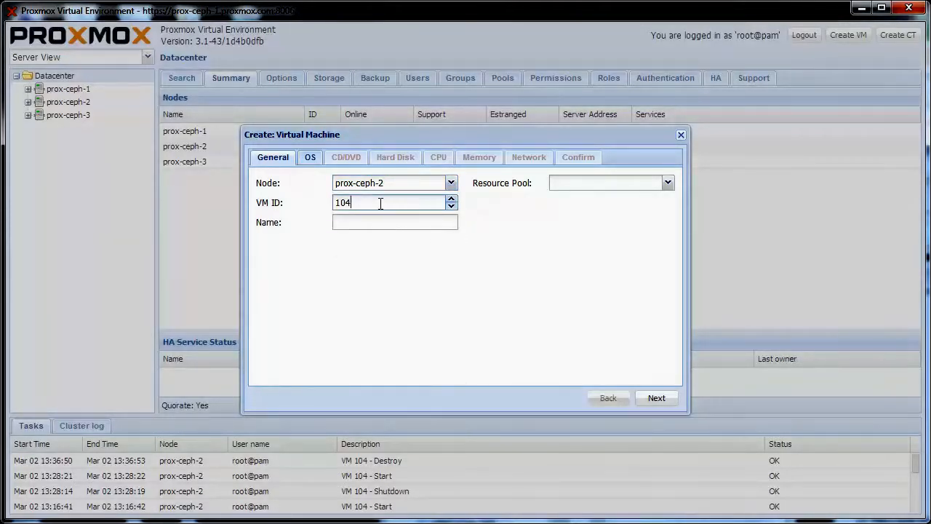
click(384, 222)
text(windows7-spice)
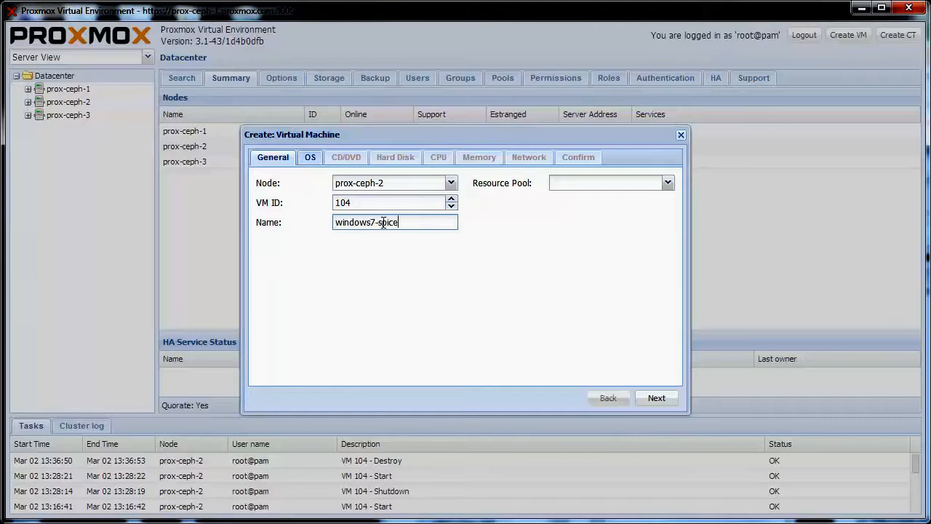
click(667, 399)
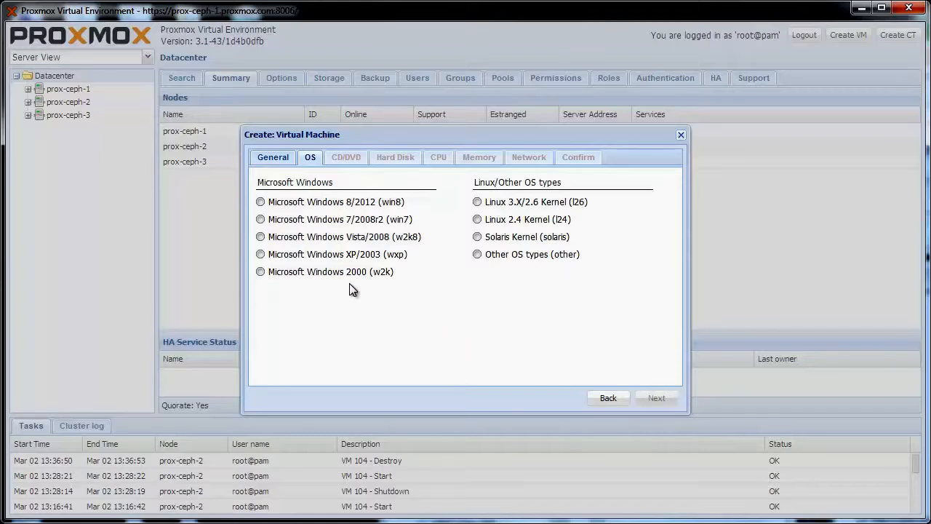
Set the guest OS to Microsoft Windows 7/2008r2 and choose the Windows 7 Professional SP1 x64 ISO from iso-templates as installation media
click(263, 220)
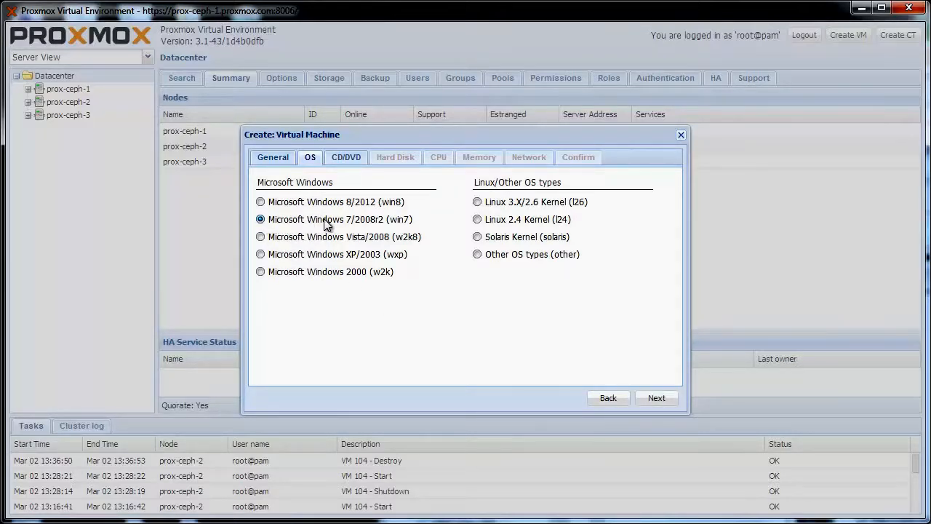
click(650, 402)
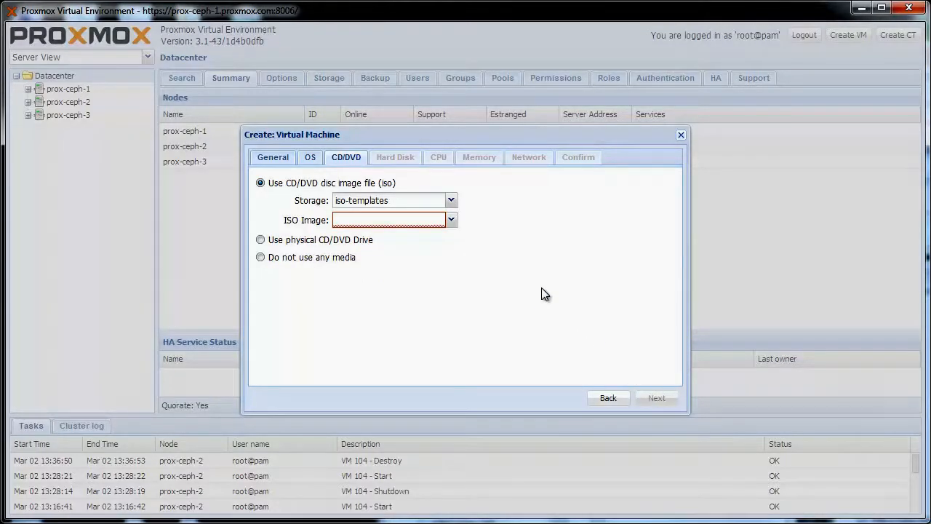
click(451, 221)
drag(616, 256, 618, 271)
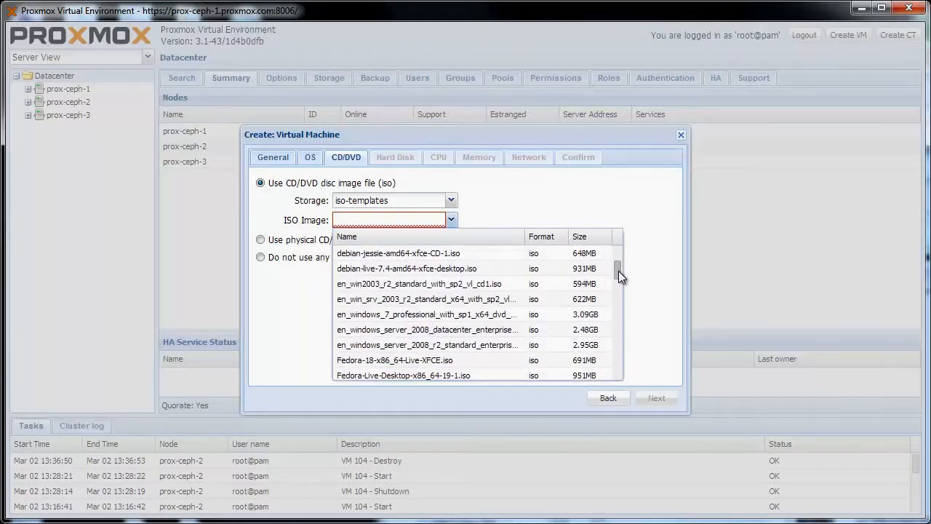
click(510, 314)
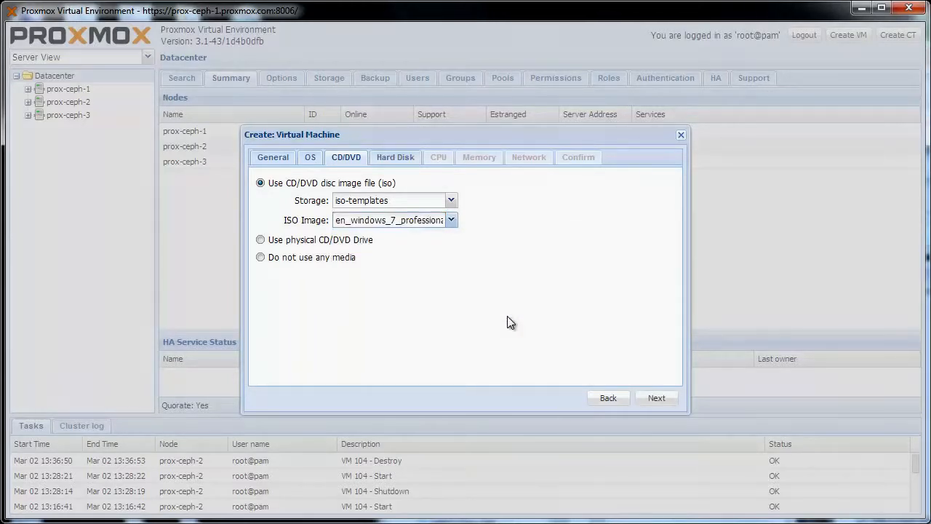
click(653, 400)
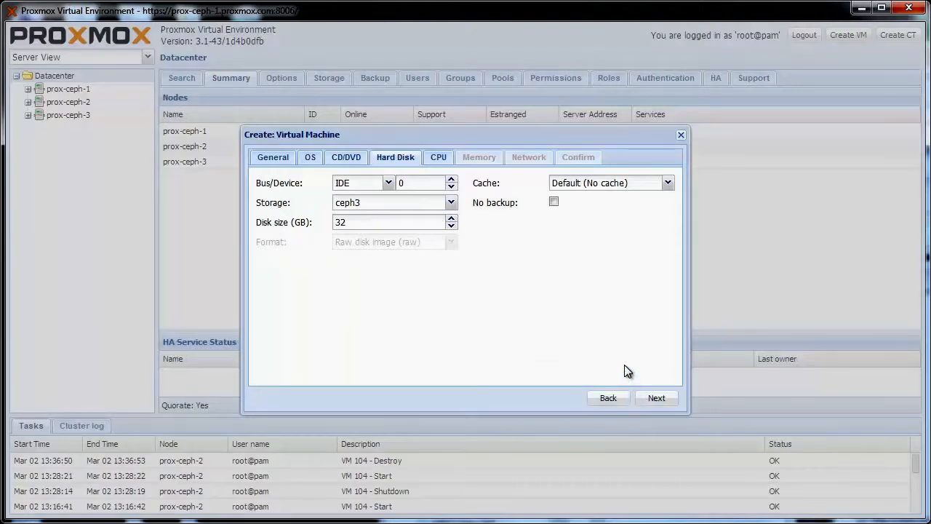
Configure the virtual hard disk with the VIRTIO bus, ceph3 storage and Write back cache
click(391, 183)
click(380, 232)
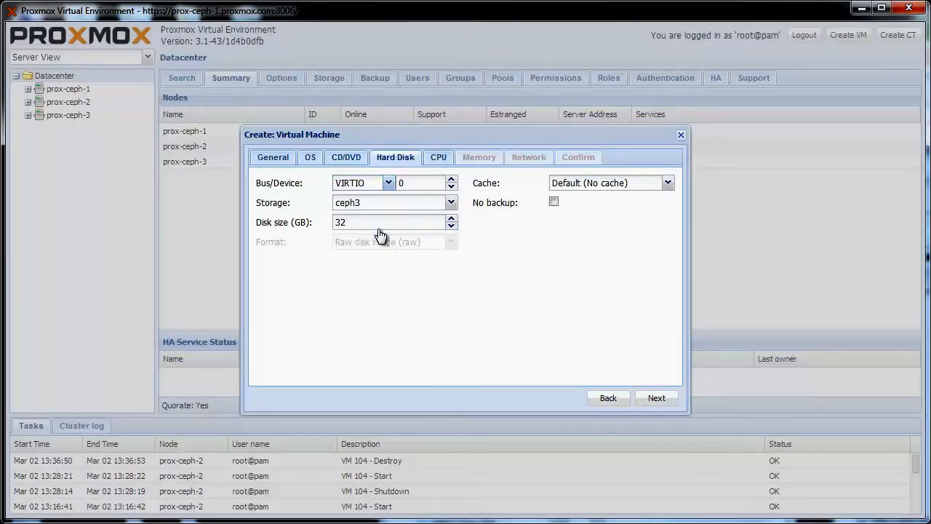
click(452, 204)
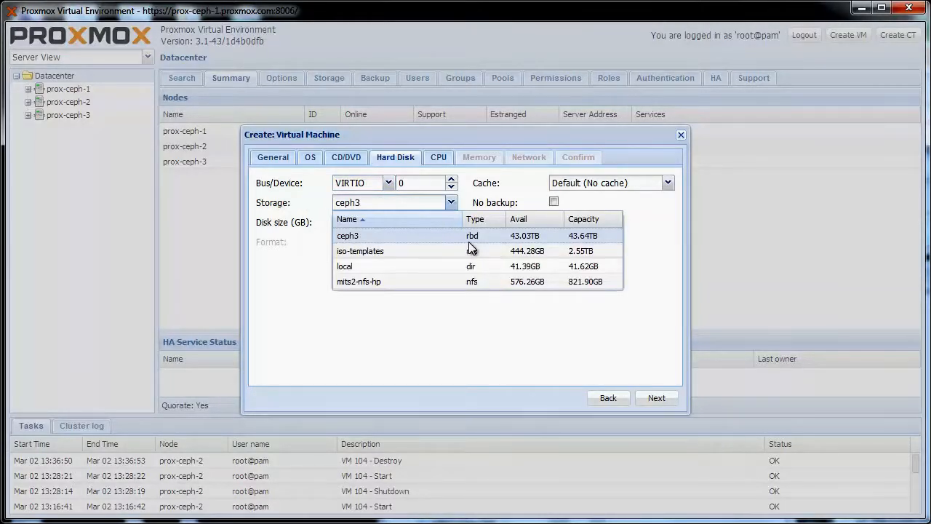
click(387, 238)
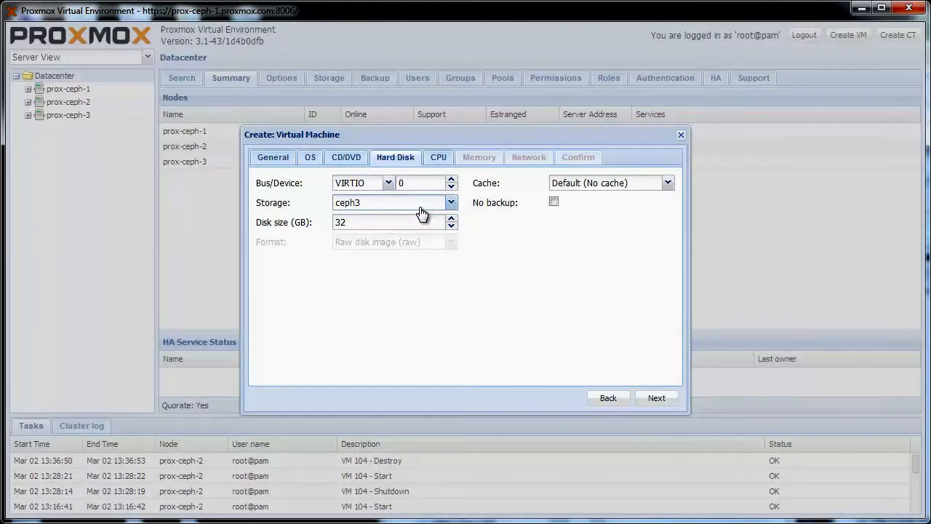
click(667, 184)
click(582, 248)
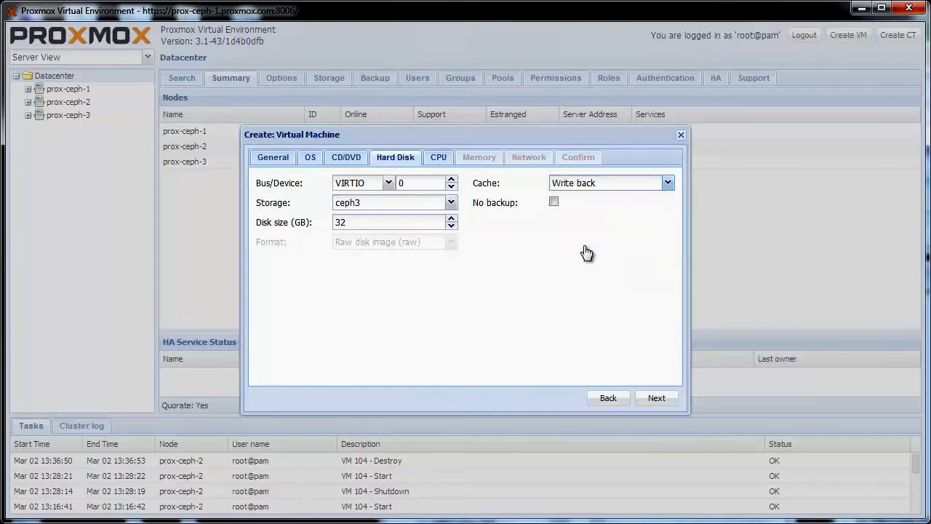
click(662, 400)
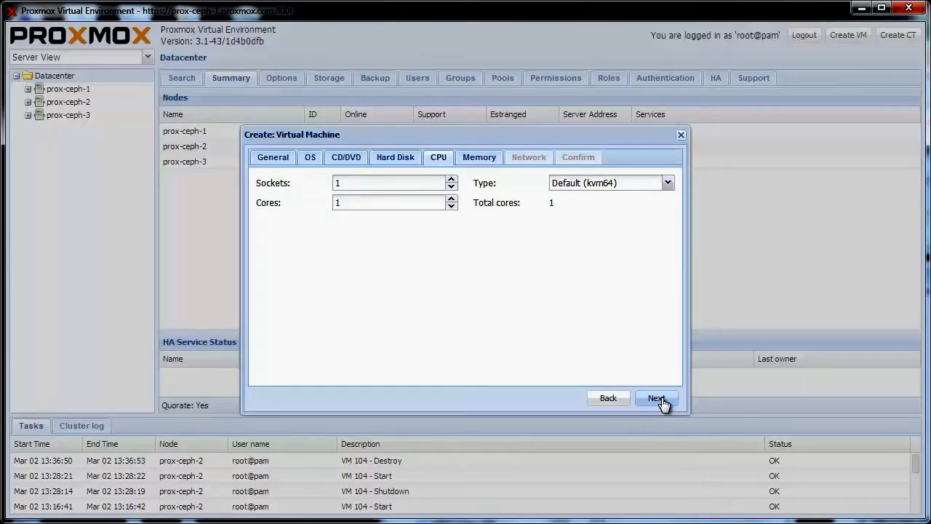
Give the virtual machine 6 CPU cores and keep the Default (kvm64) processor type
click(451, 199)
click(451, 200)
click(451, 199)
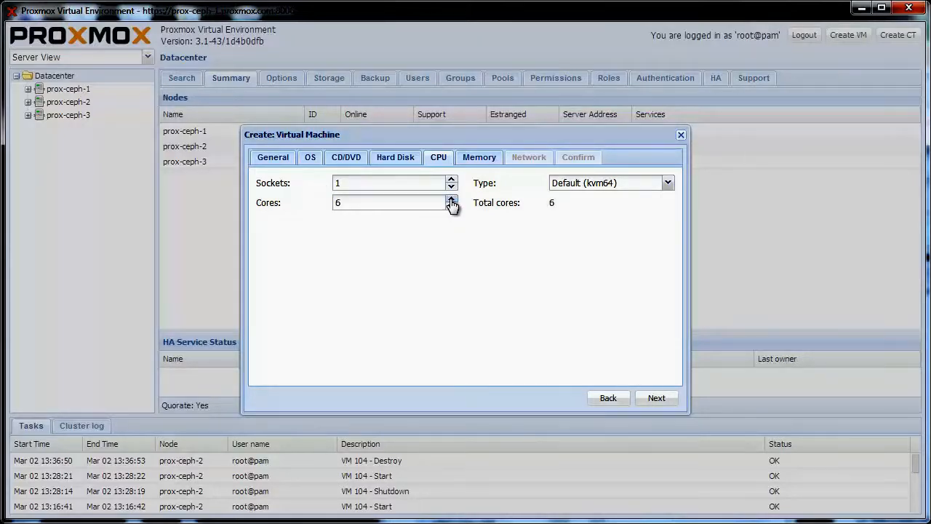
click(586, 188)
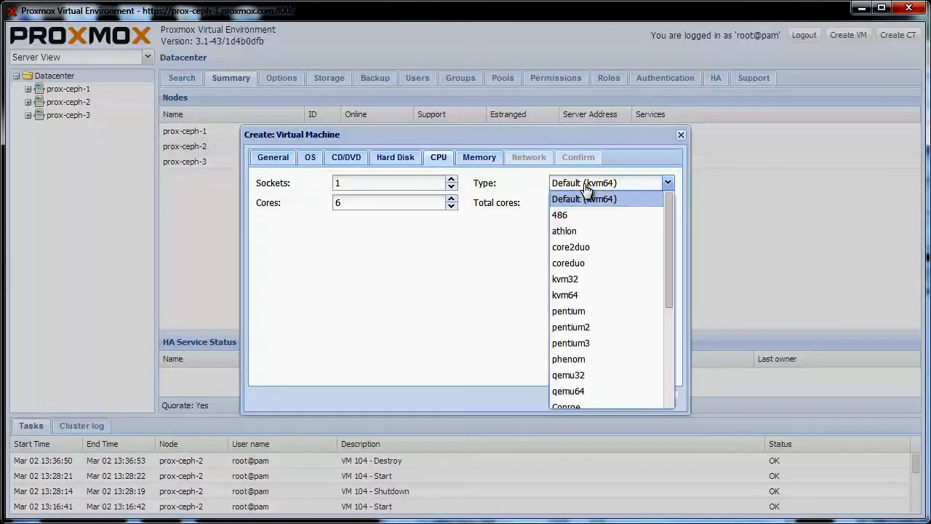
click(630, 199)
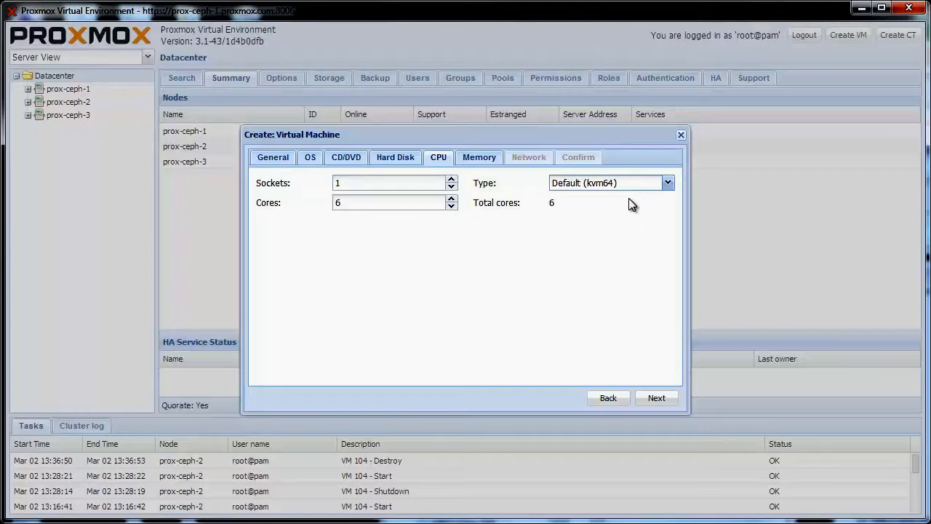
click(673, 398)
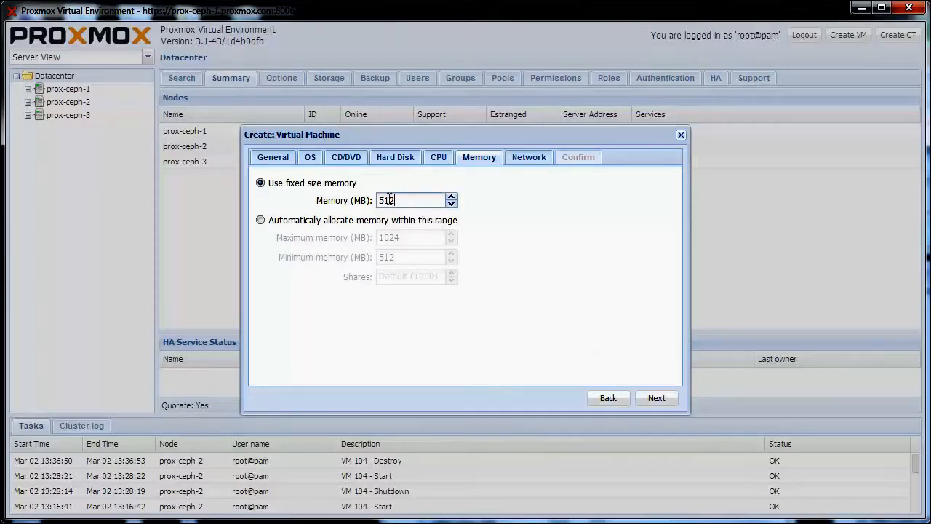
Set the virtual machine's fixed memory size to 2048 MB
drag(394, 203, 375, 202)
text(2048)
click(652, 401)
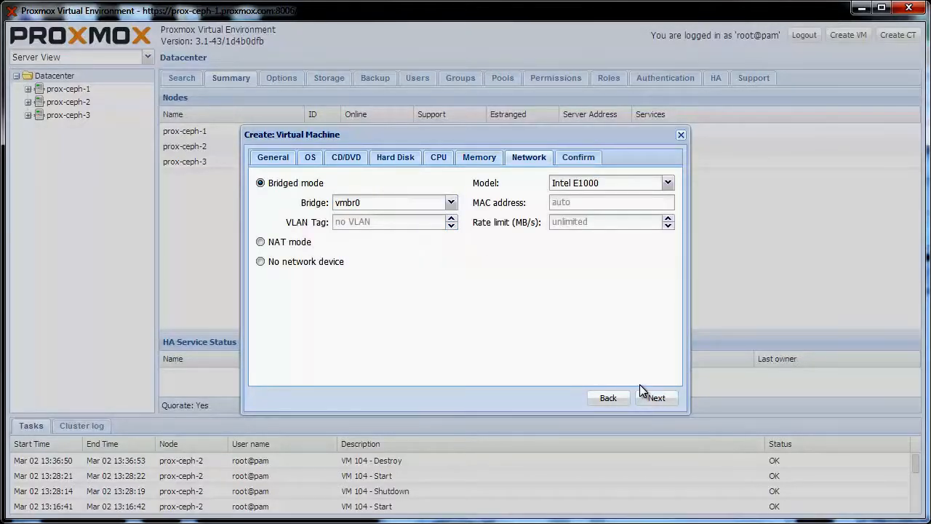
Set the network card model to VirtIO (paravirtualized) and finish creating the virtual machine
click(667, 183)
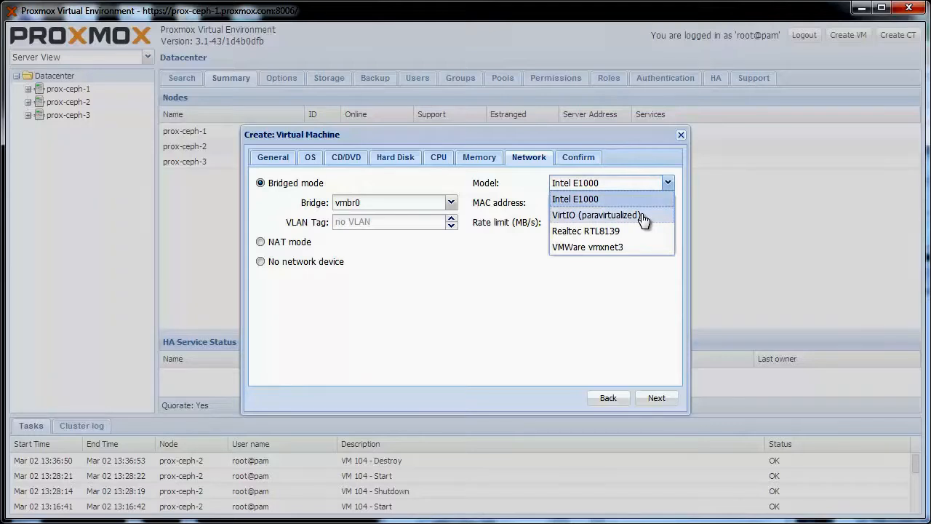
click(643, 217)
click(668, 400)
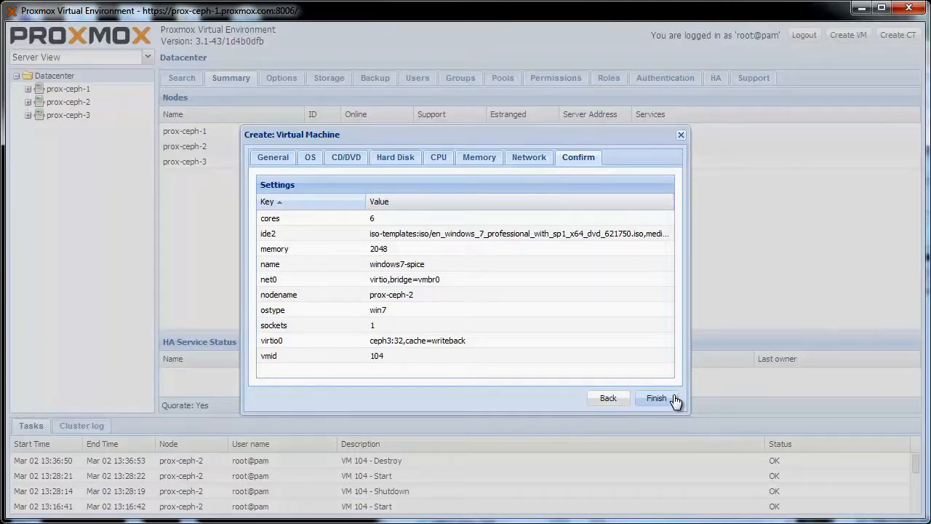
click(674, 398)
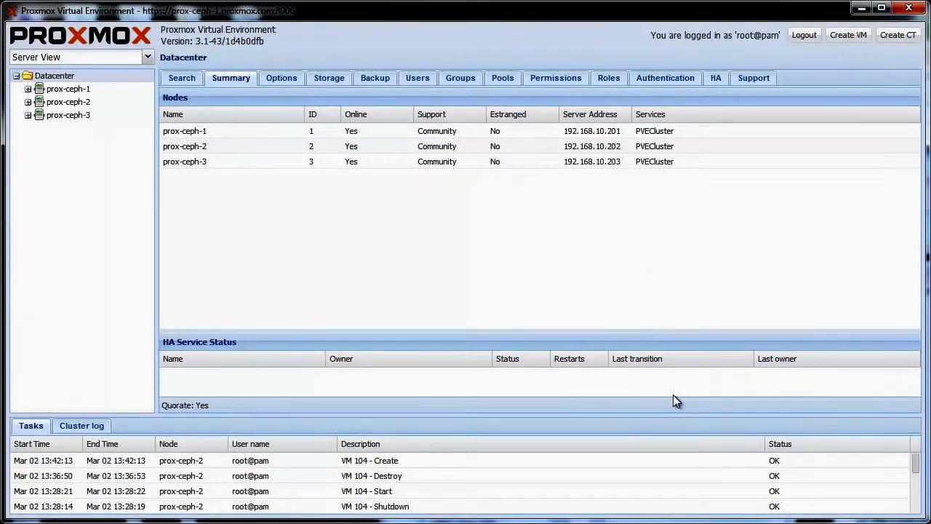
Check the output and status details of the VM 104 creation task, then close the task viewer
double_click(397, 460)
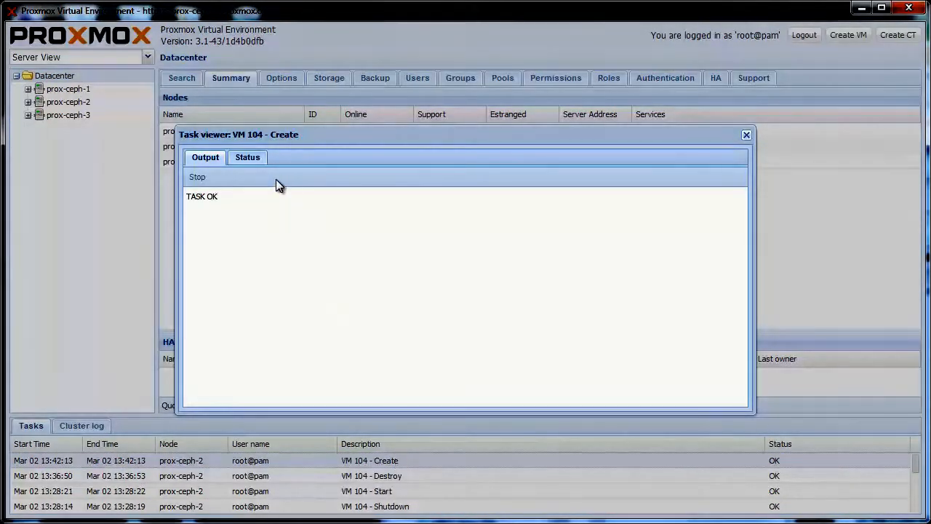
click(259, 160)
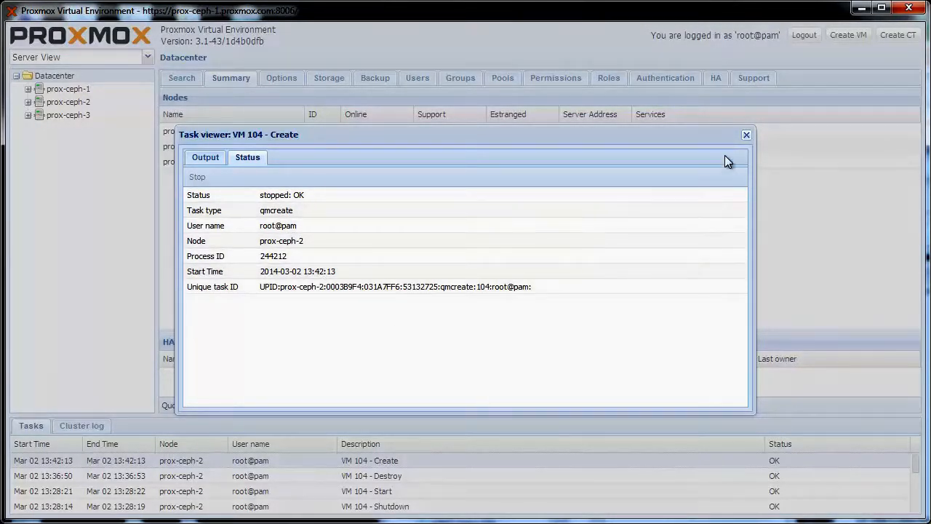
click(746, 136)
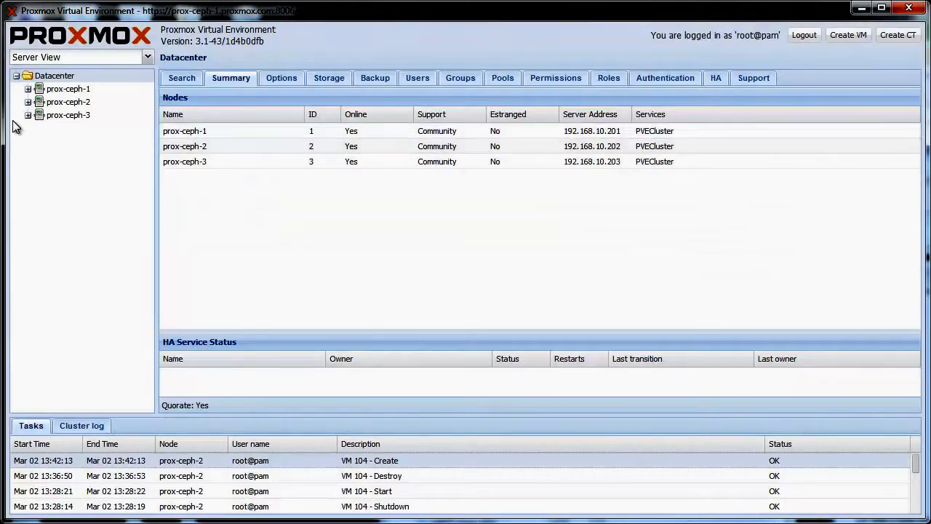
Change the graphic card of VM 104 (windows7-spice) on prox-ceph-2 to SPICE in its hardware settings
click(28, 102)
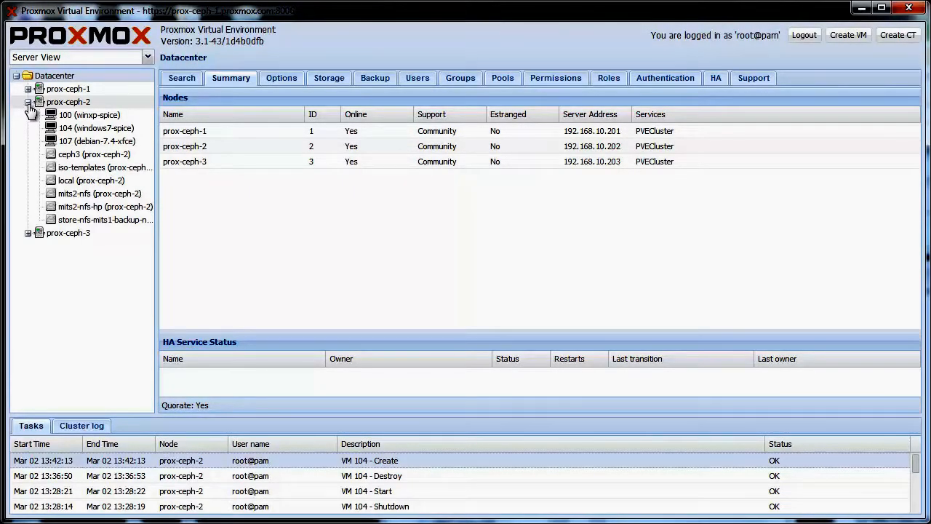
click(85, 131)
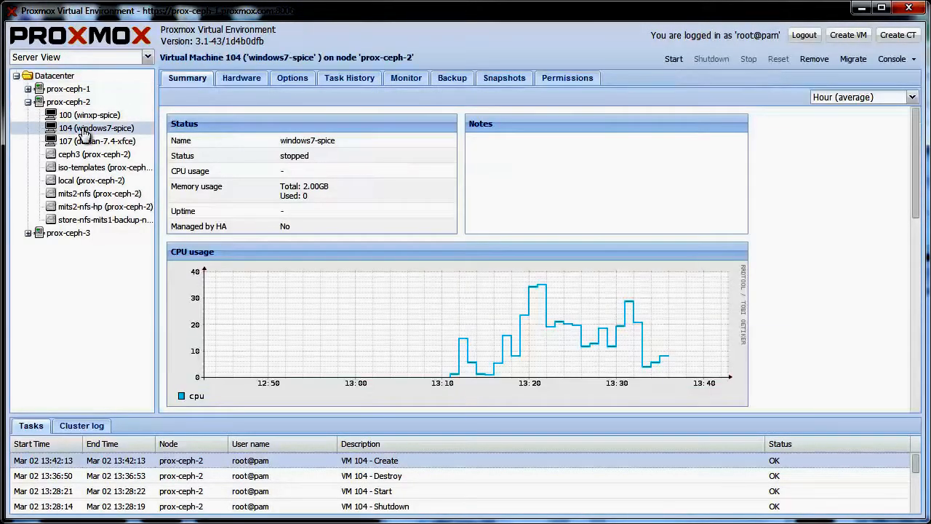
click(246, 81)
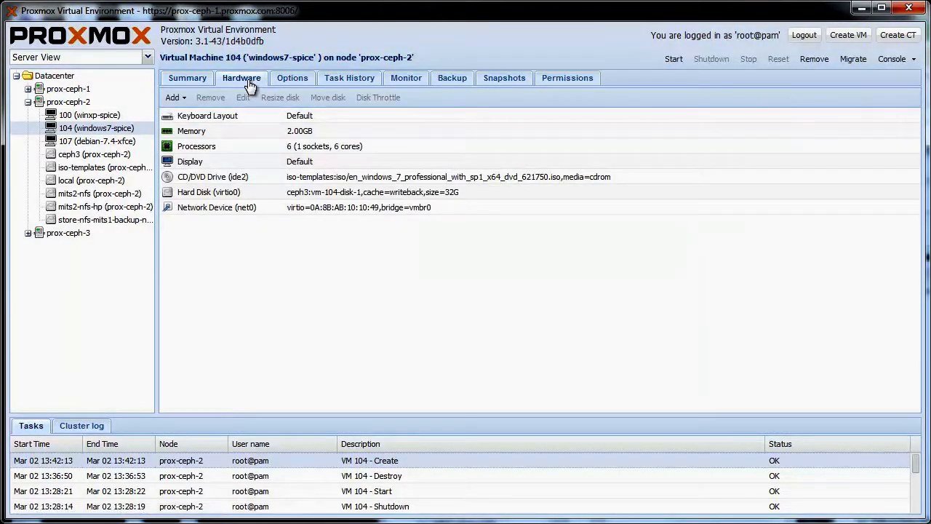
double_click(258, 162)
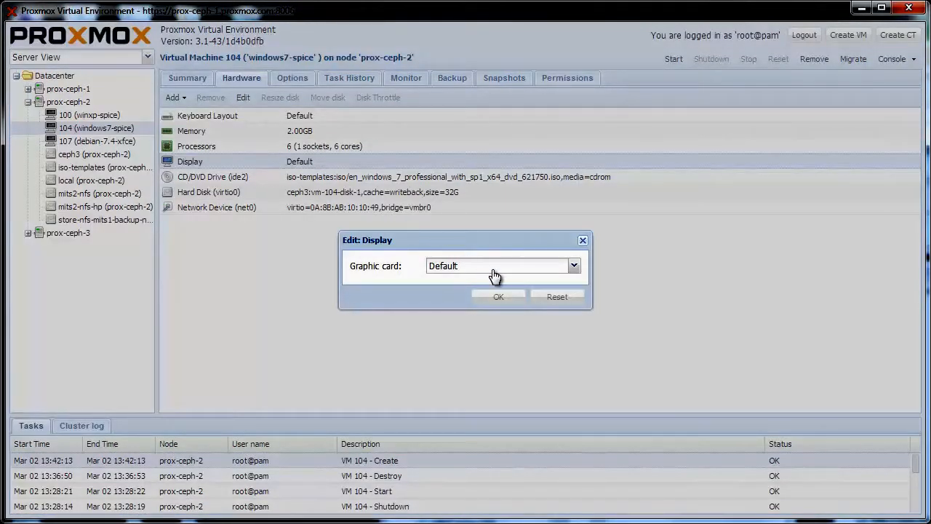
click(574, 266)
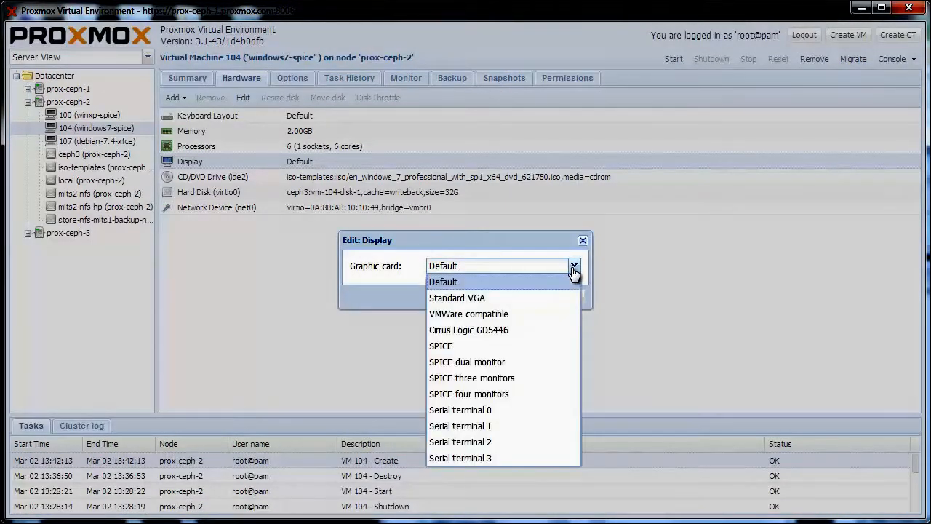
click(555, 352)
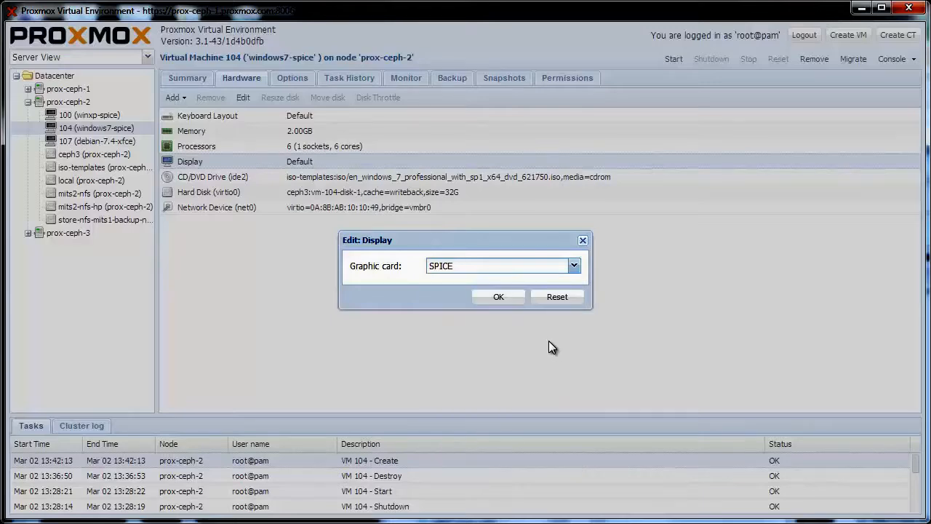
click(519, 305)
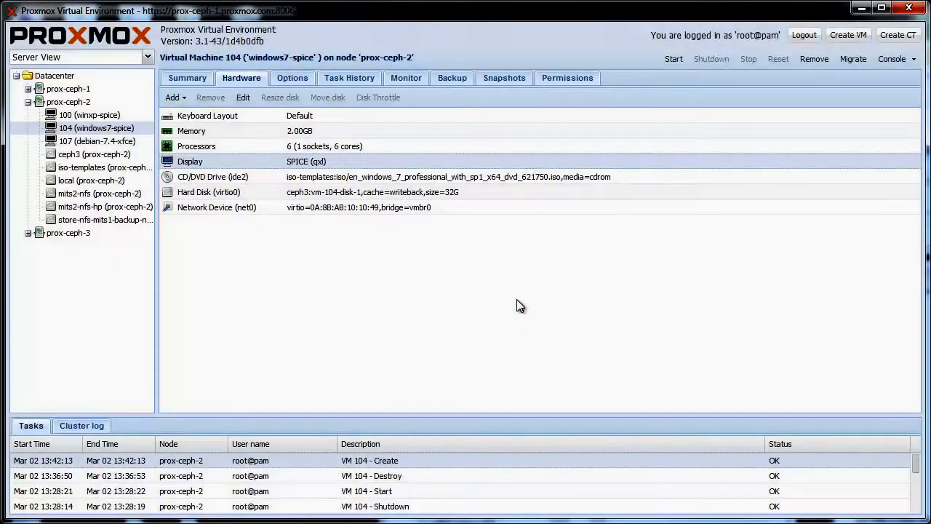
Add a CD/DVD drive on IDE 0 to VM 104 using the image virtio-win-0.1-74.iso from the local storage
click(187, 102)
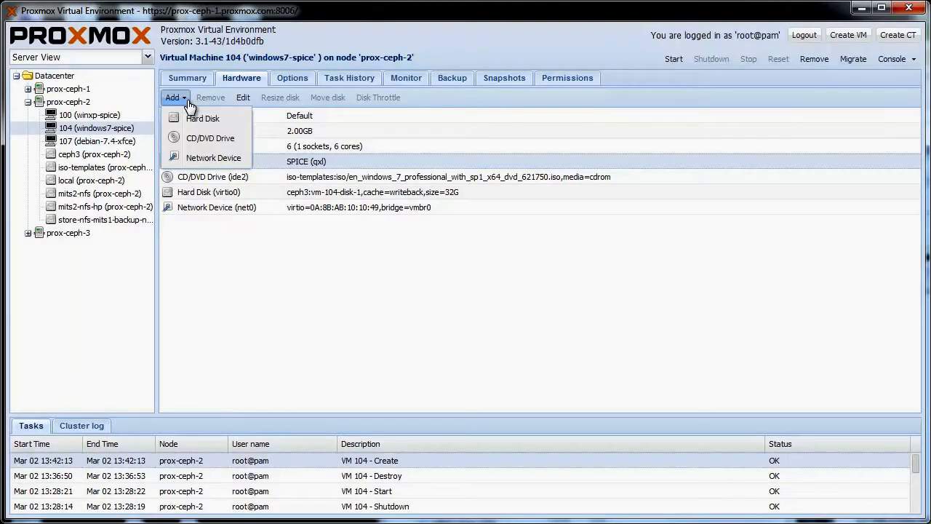
click(209, 142)
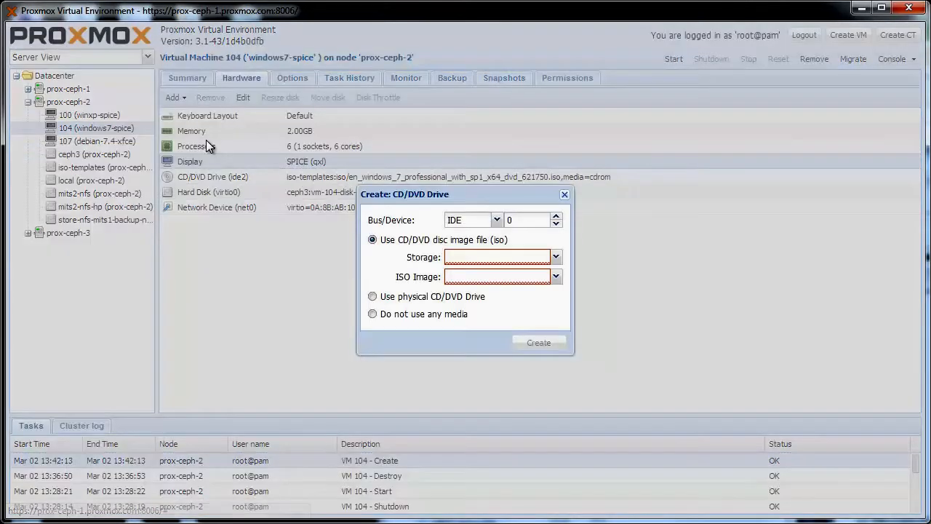
click(487, 262)
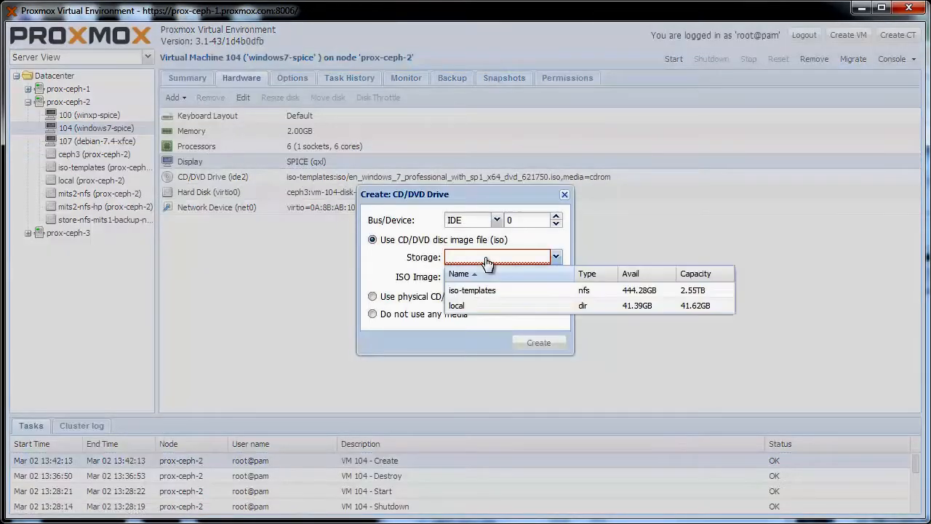
click(477, 302)
click(556, 277)
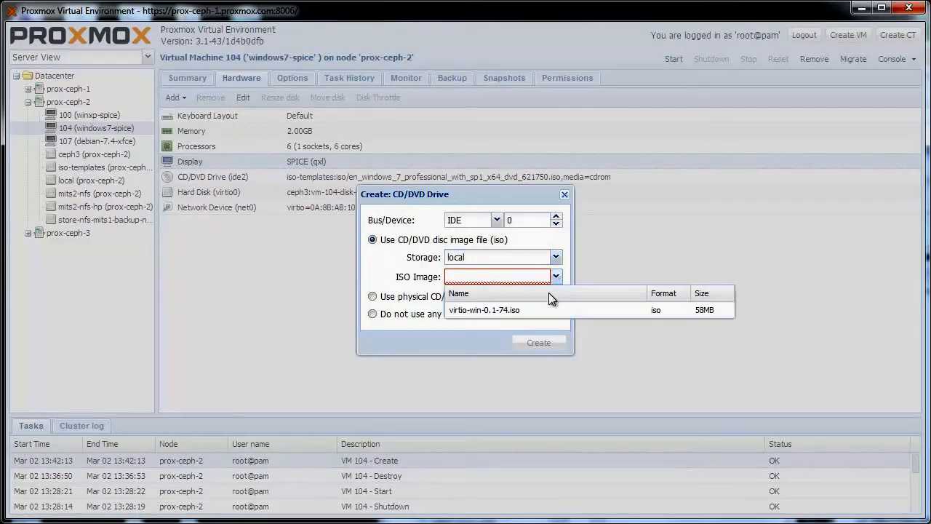
click(520, 311)
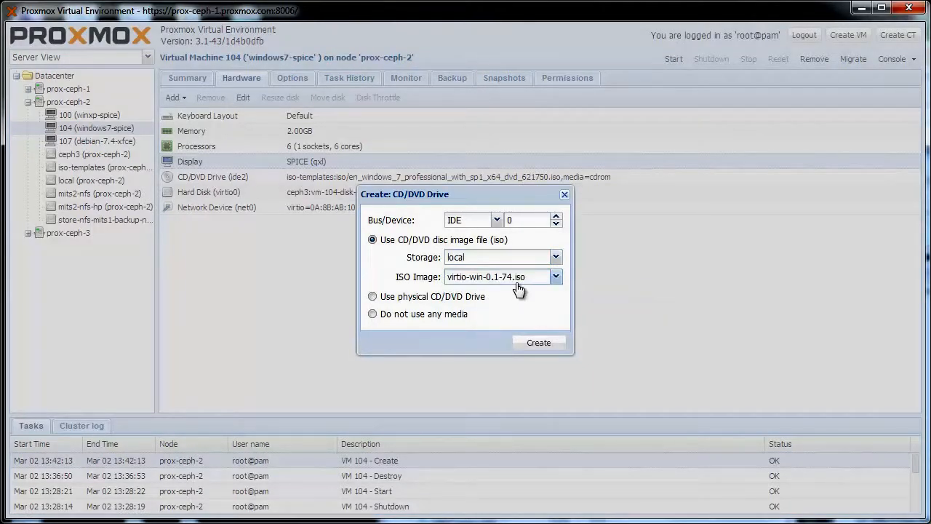
click(535, 345)
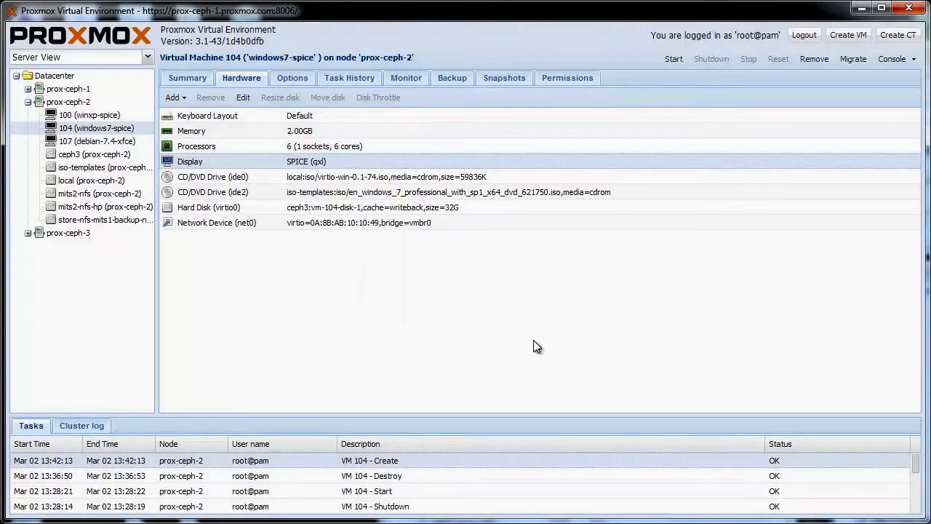
Start VM 104, open its SPICE console, and shrink and reposition the Remote Viewer window so the whole guest screen fits
click(675, 61)
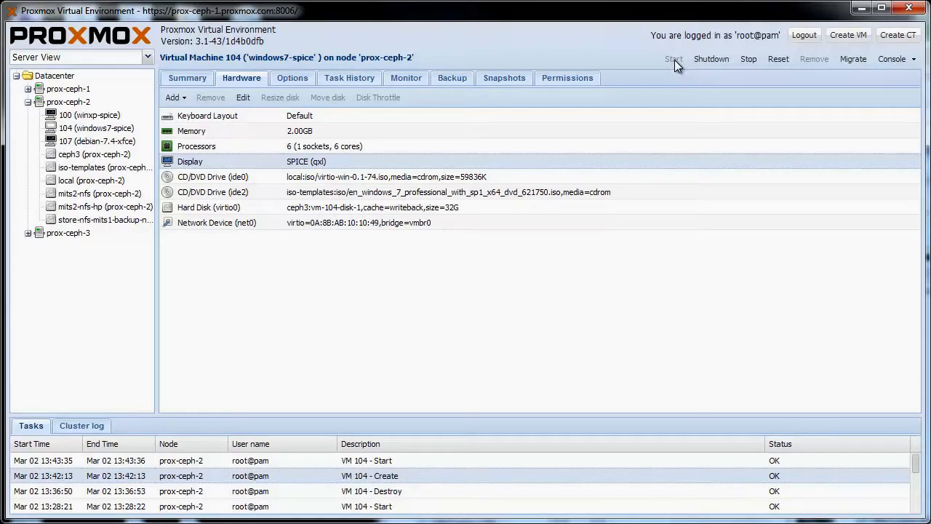
click(892, 64)
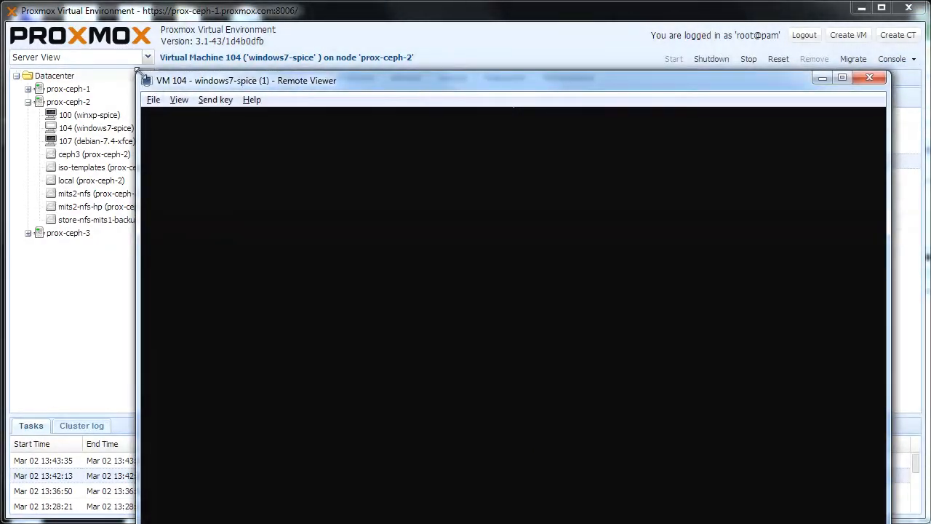
drag(331, 250, 239, 63)
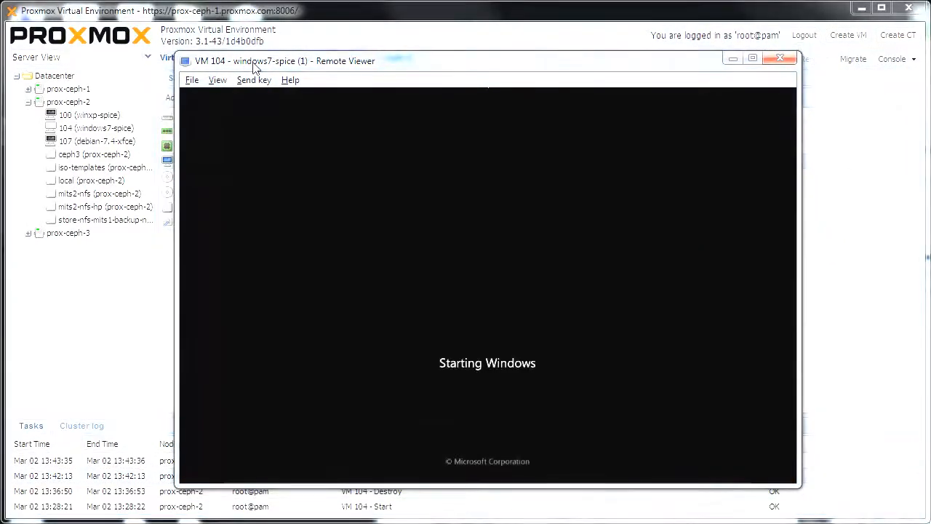
drag(252, 62, 237, 40)
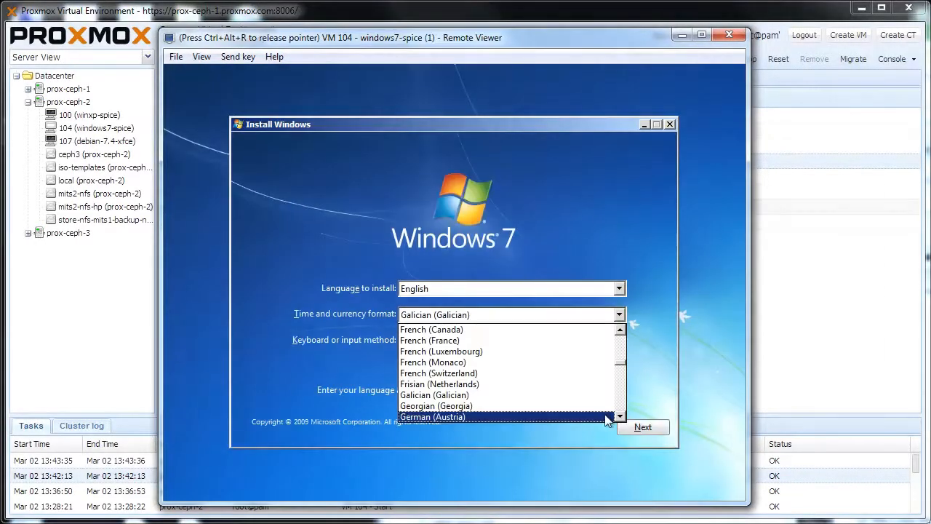
Set the Windows 7 setup's time and currency format to German (Austria) and start the installation
click(604, 415)
click(633, 429)
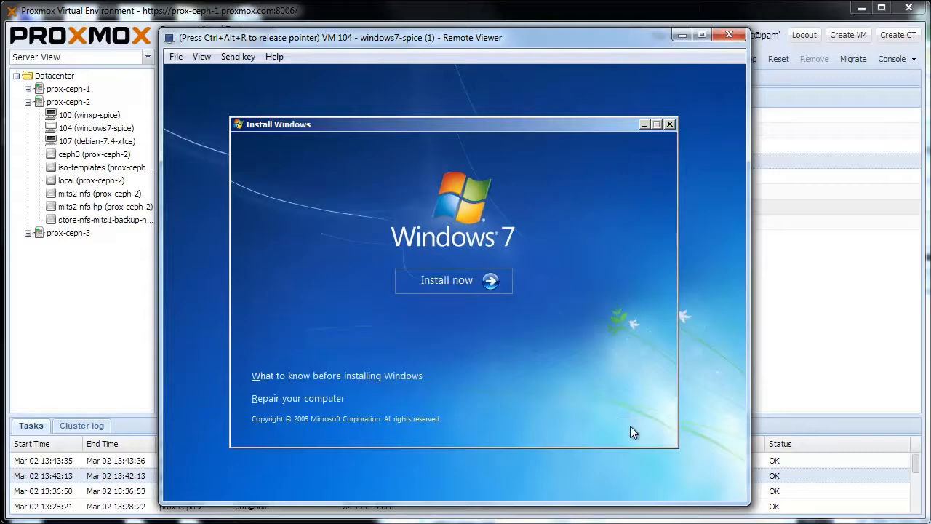
click(500, 289)
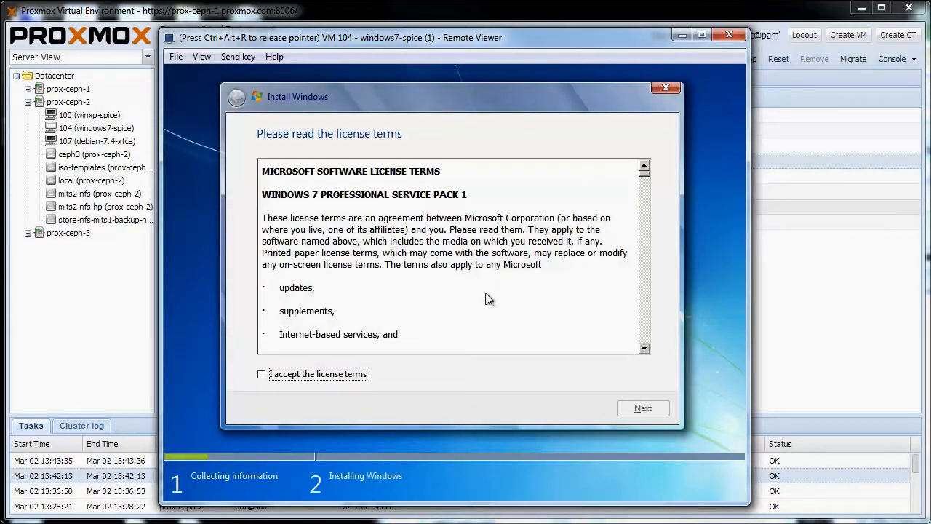
Accept the Windows 7 license terms and choose the Custom (advanced) installation type
click(360, 375)
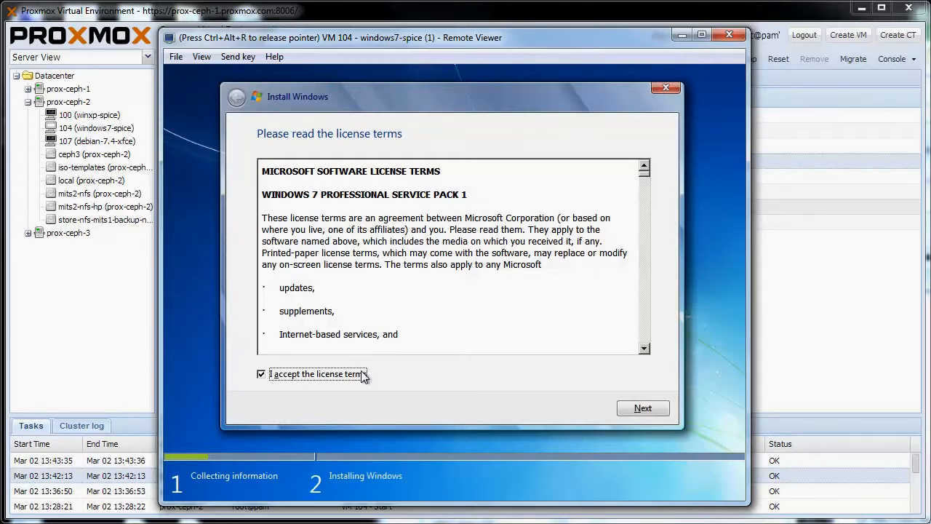
click(616, 409)
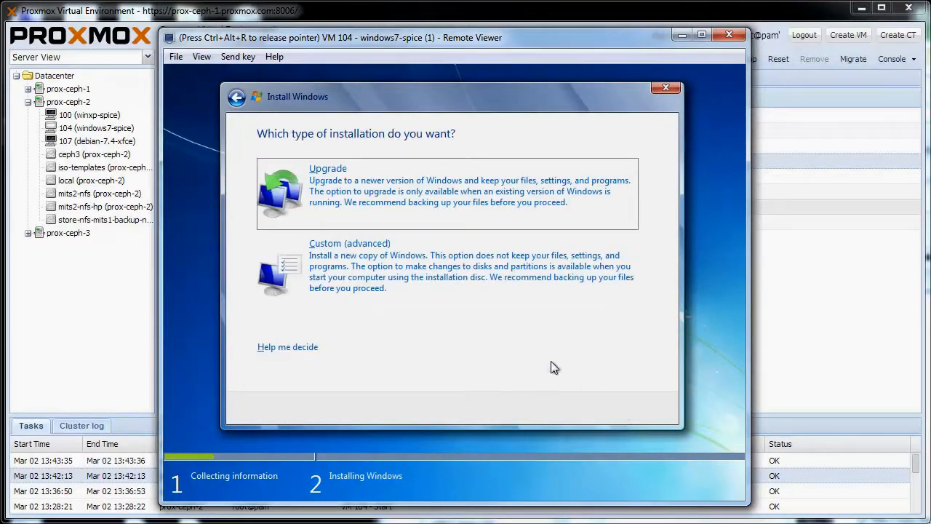
click(392, 283)
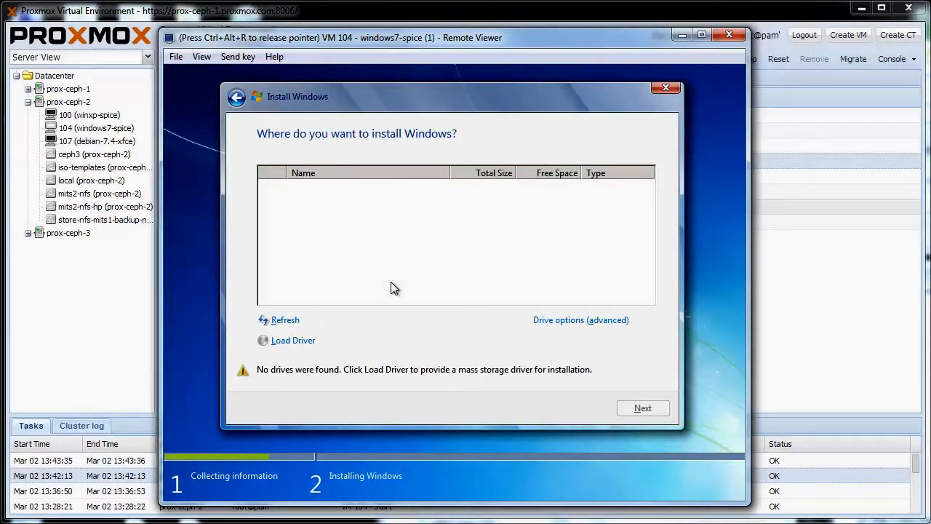
Load storage drivers for the Windows setup from the WIN7\AMD64 folder on the CDROM drive D:
click(316, 340)
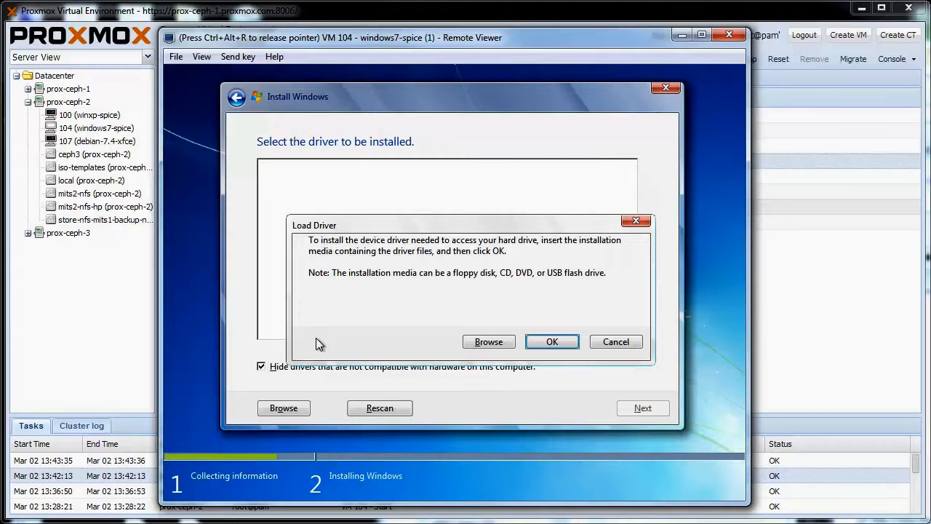
click(470, 347)
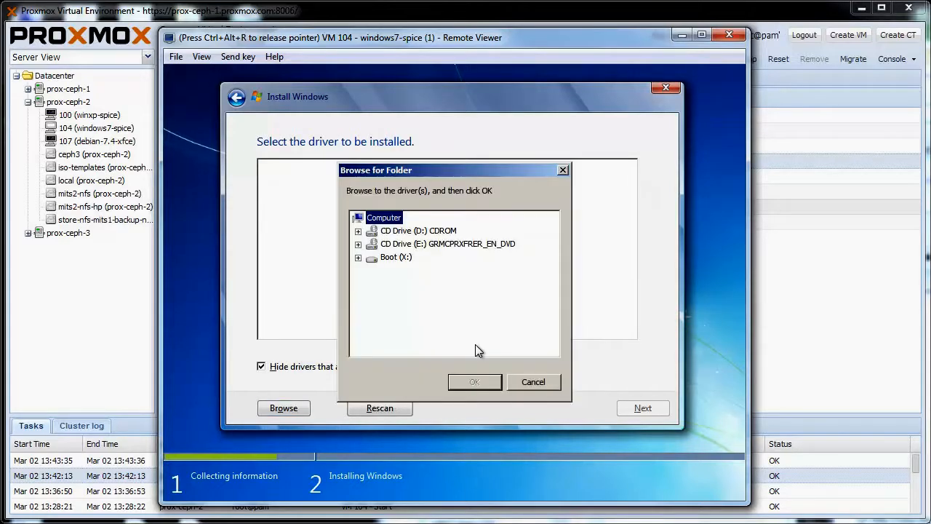
click(358, 231)
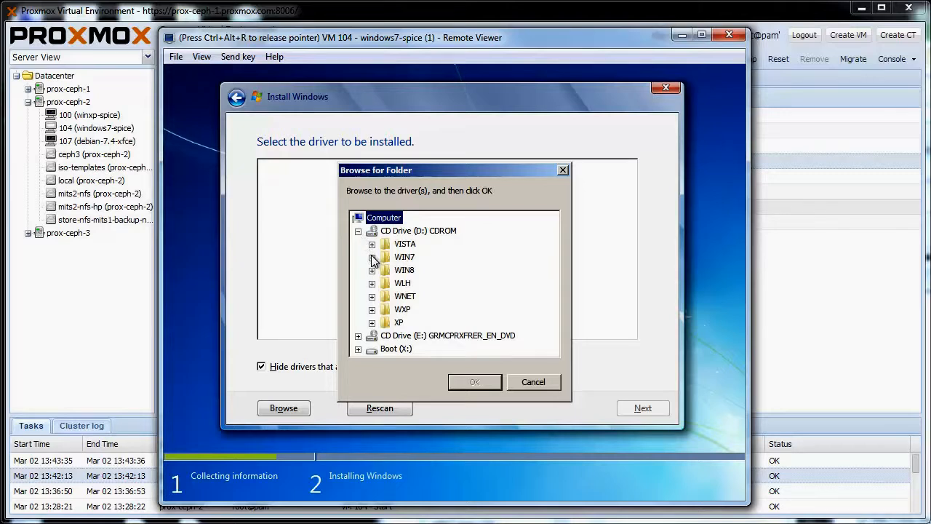
click(372, 257)
click(413, 274)
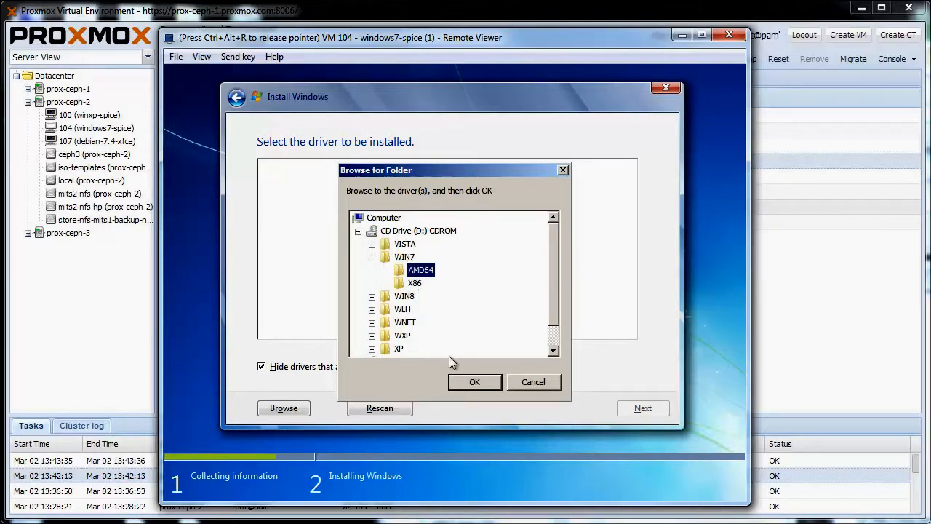
click(462, 382)
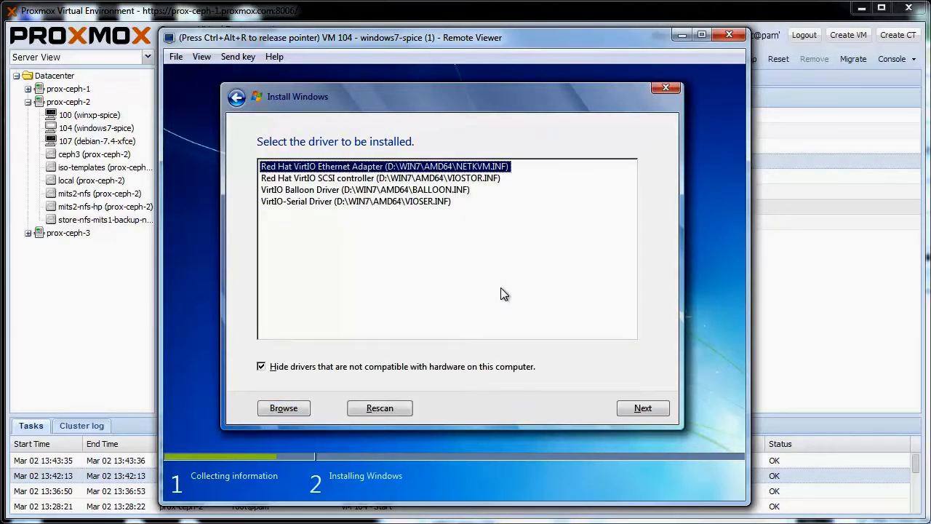
Install all four listed VirtIO drivers and start installing Windows on the Disk 0 unallocated space
drag(501, 287, 393, 150)
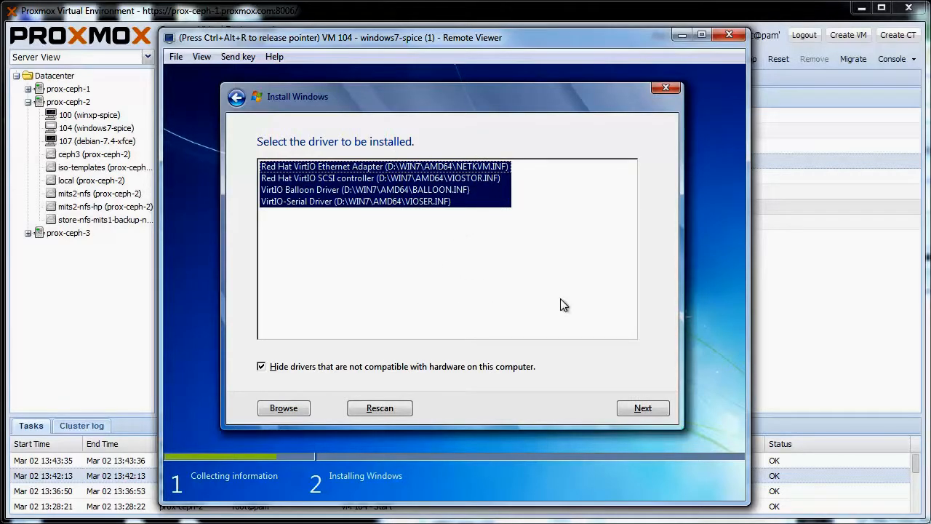
click(644, 409)
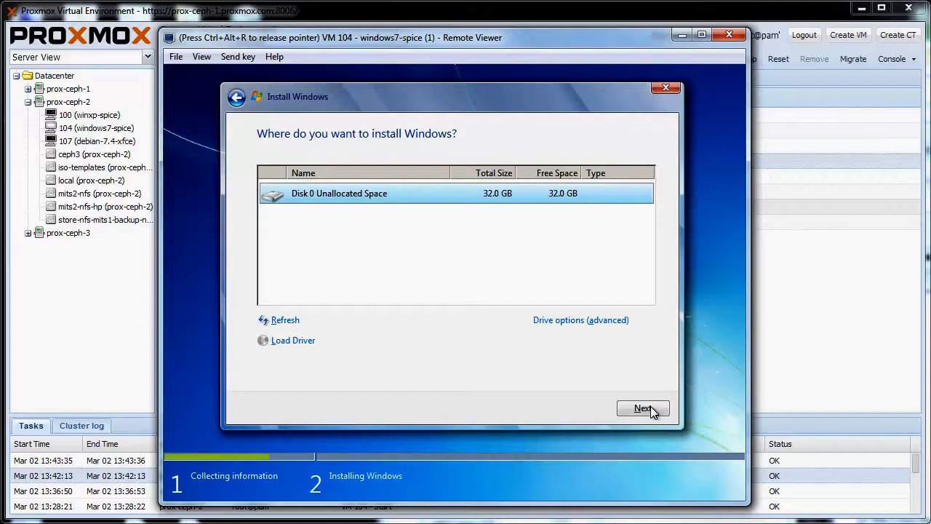
click(650, 406)
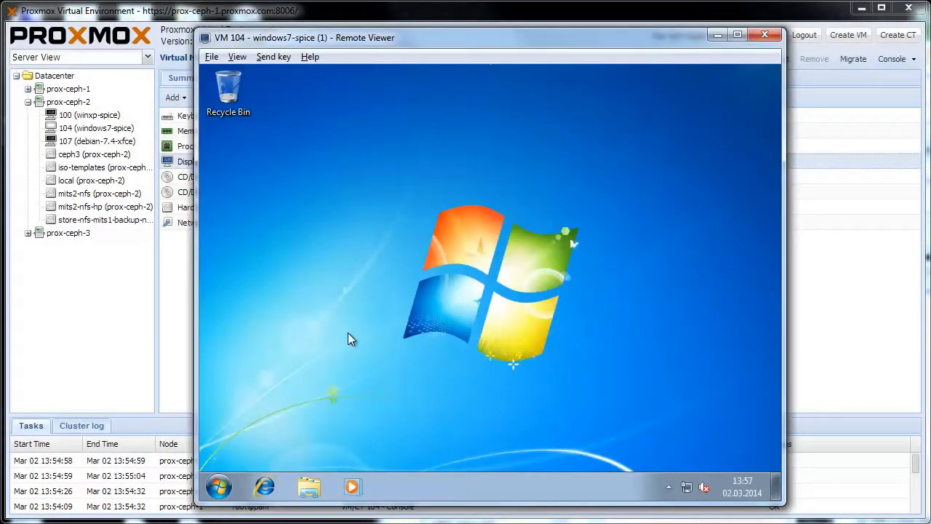
In the guest's Internet Explorer, download and run the Windows guest tools spice-guest-tools-0.74.exe from the spice-space.org download page
click(348, 336)
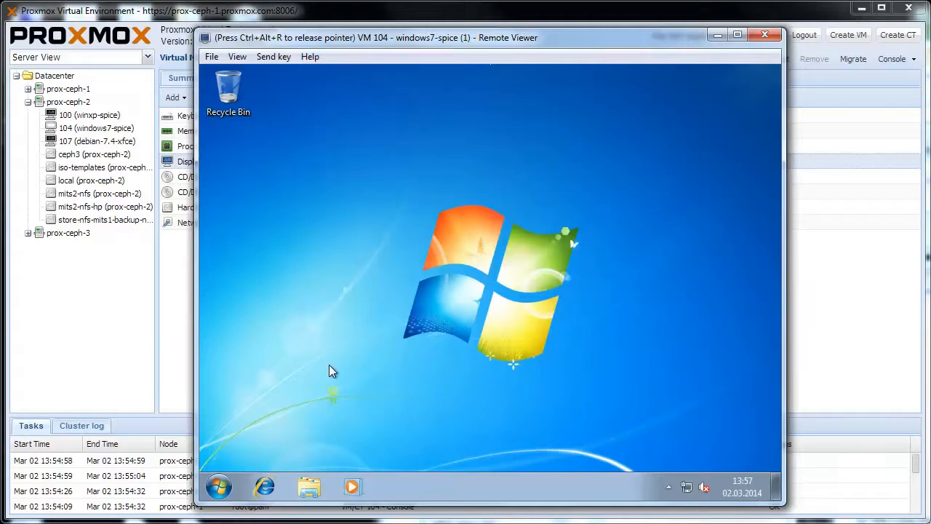
click(267, 487)
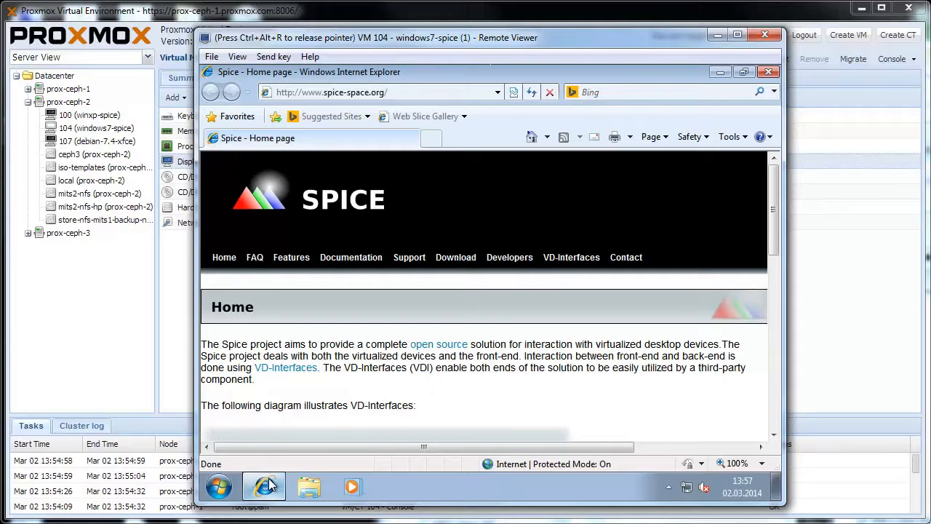
click(442, 260)
scroll(449, 356, down, 1)
scroll(450, 357, down, 8)
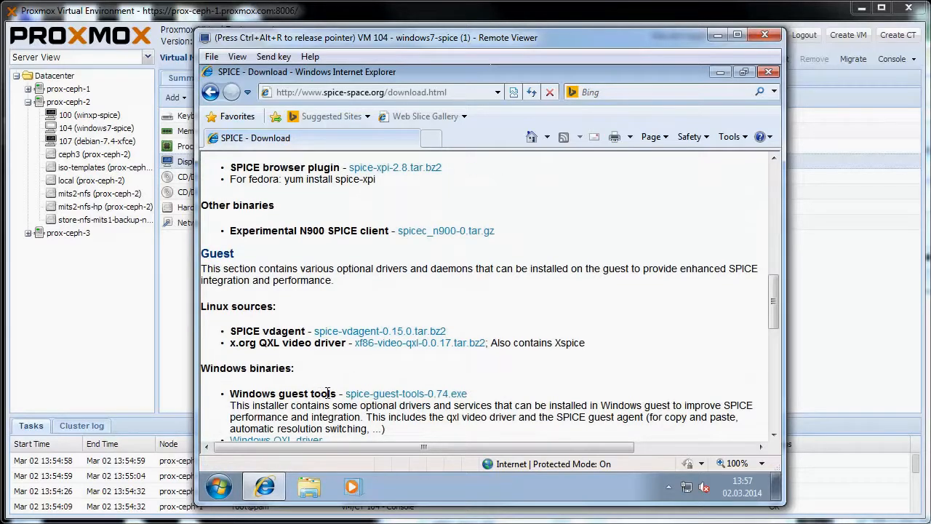
click(400, 397)
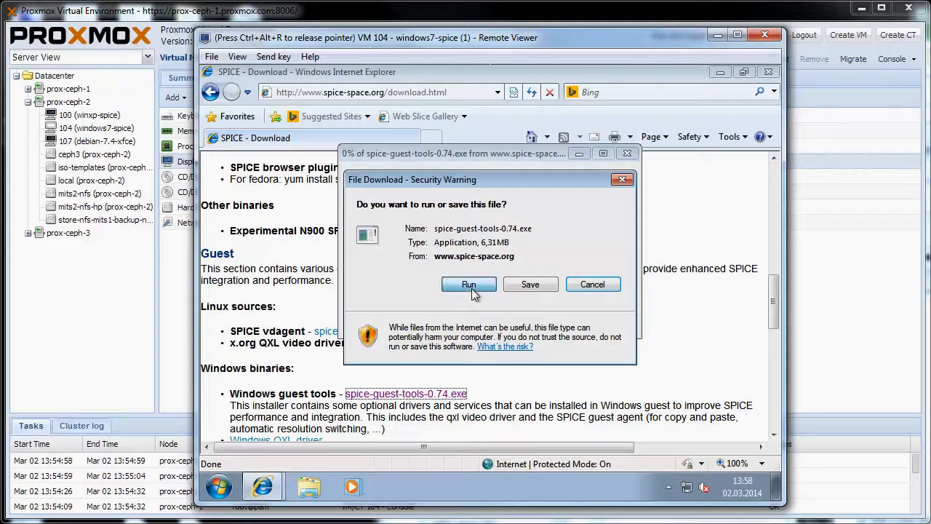
click(469, 286)
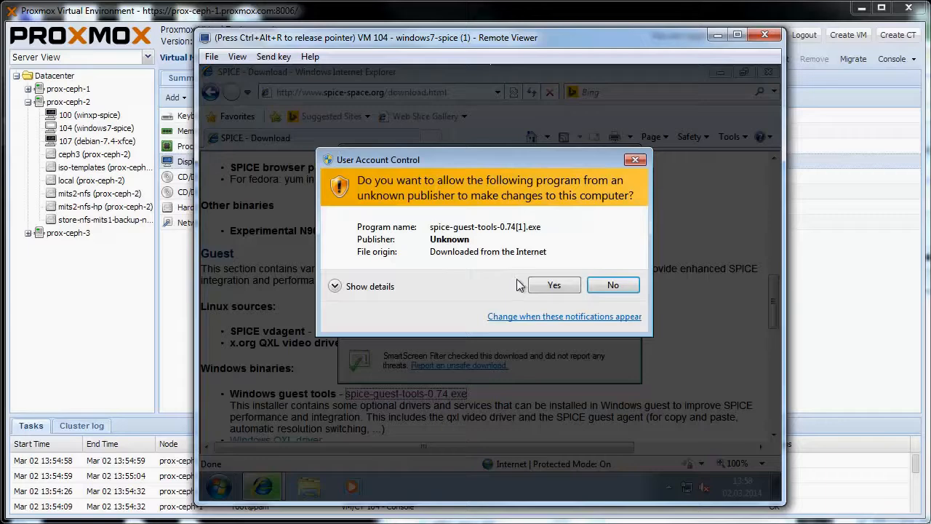
Allow the SPICE Guest Tools installer to make changes, accept its license agreement, and complete the installation
click(537, 284)
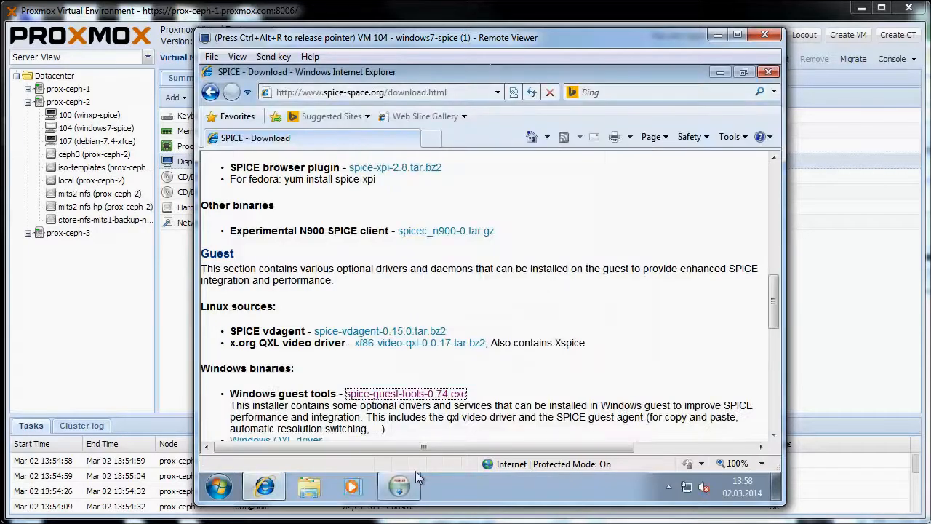
click(557, 392)
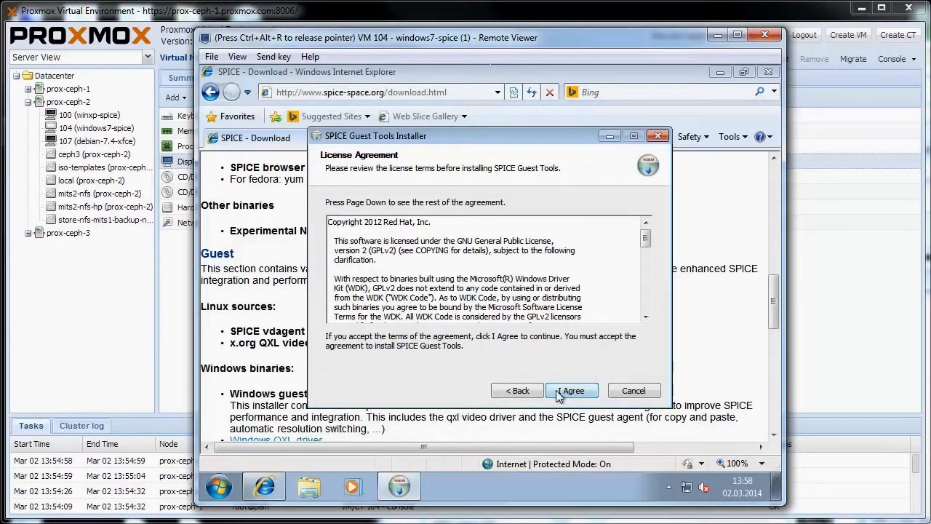
click(558, 392)
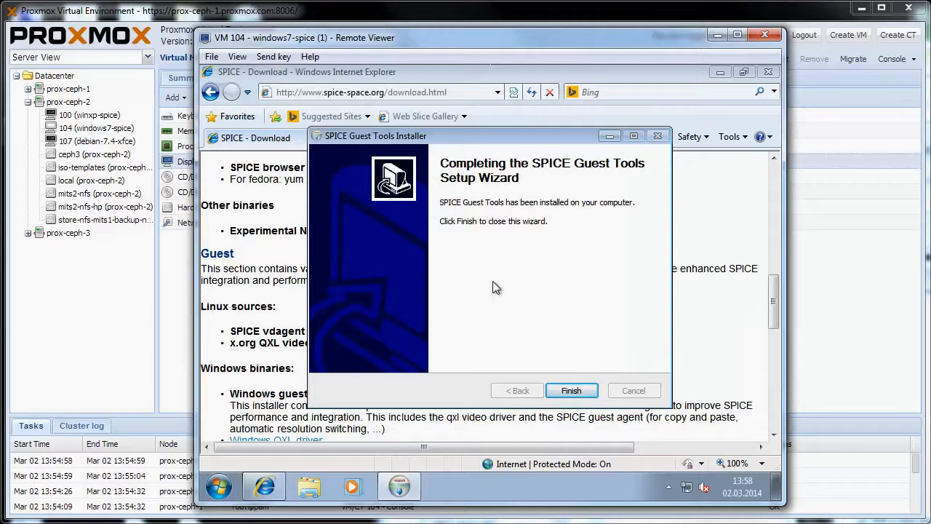
click(570, 389)
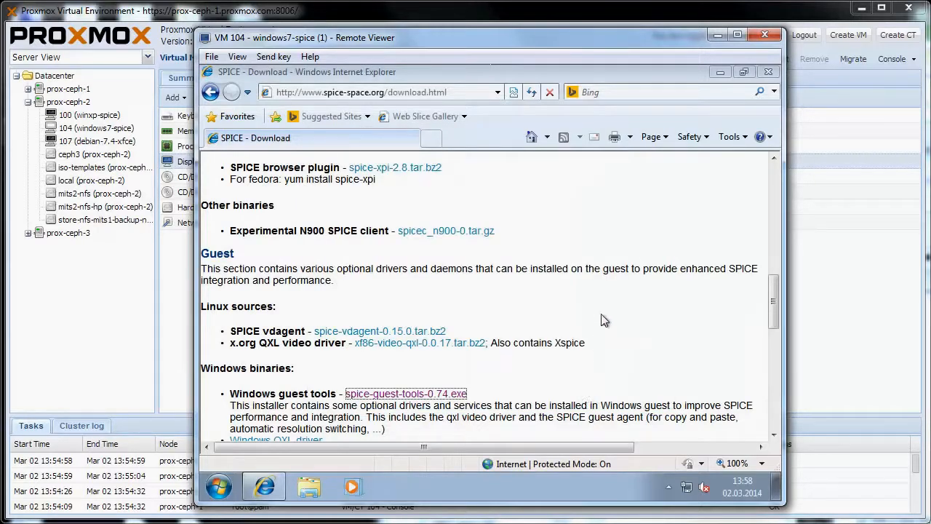
Restart the Windows 7 guest from within its own desktop
click(219, 486)
click(453, 449)
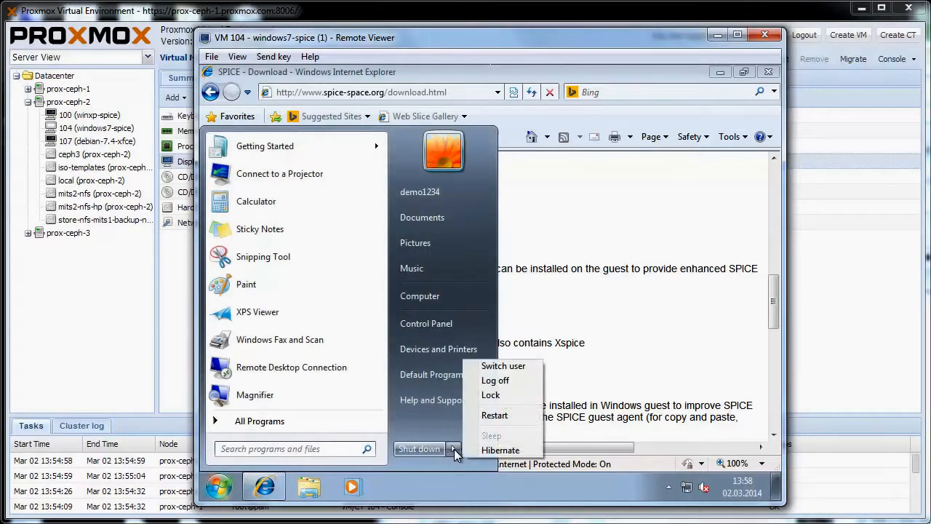
click(502, 417)
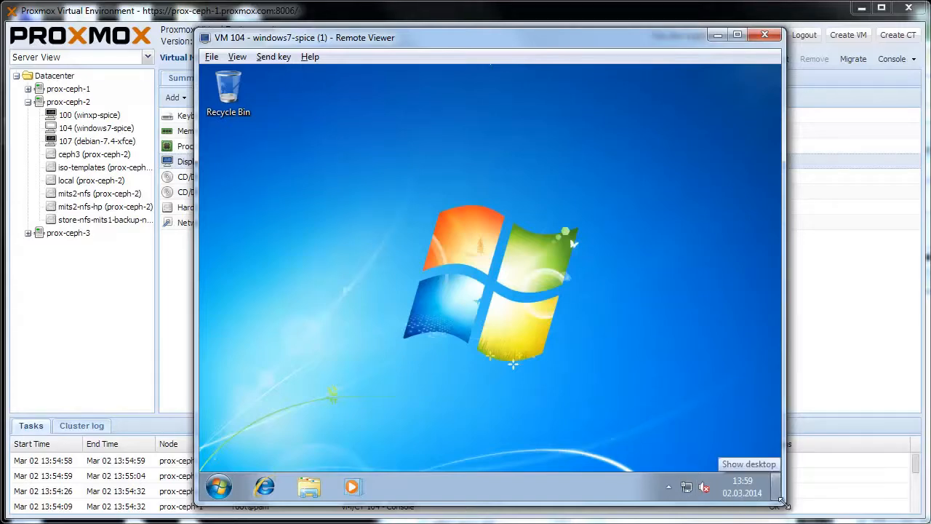
Widen, reposition and extend the Remote Viewer window to test that the guest desktop adapts to its size
drag(784, 502, 883, 313)
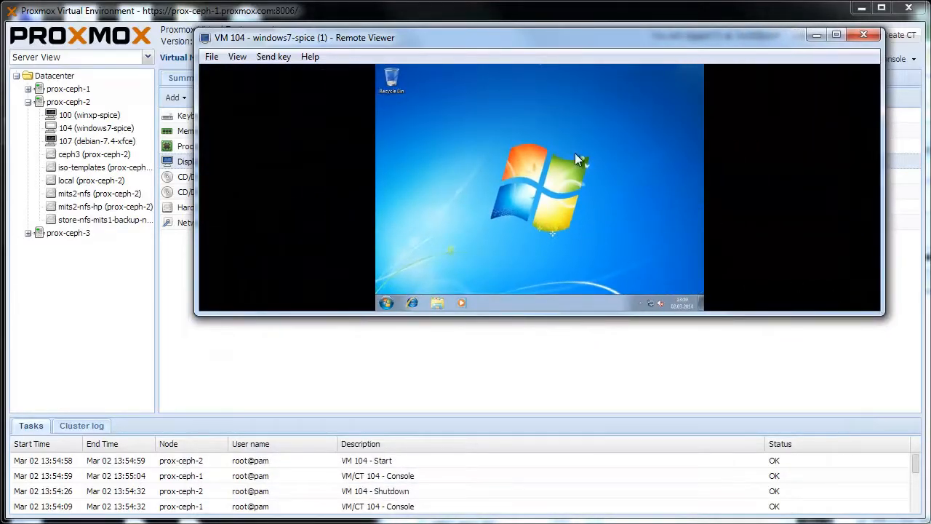
drag(501, 35, 404, 40)
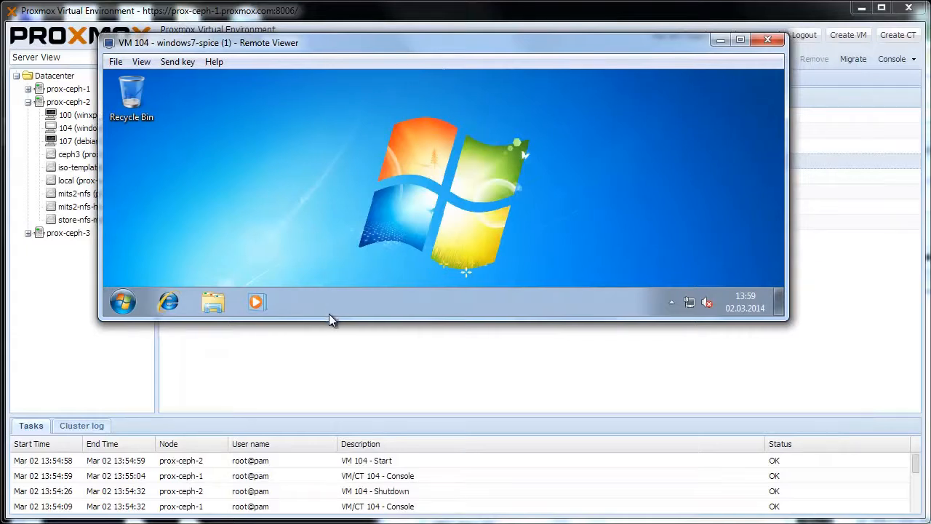
drag(337, 315, 372, 501)
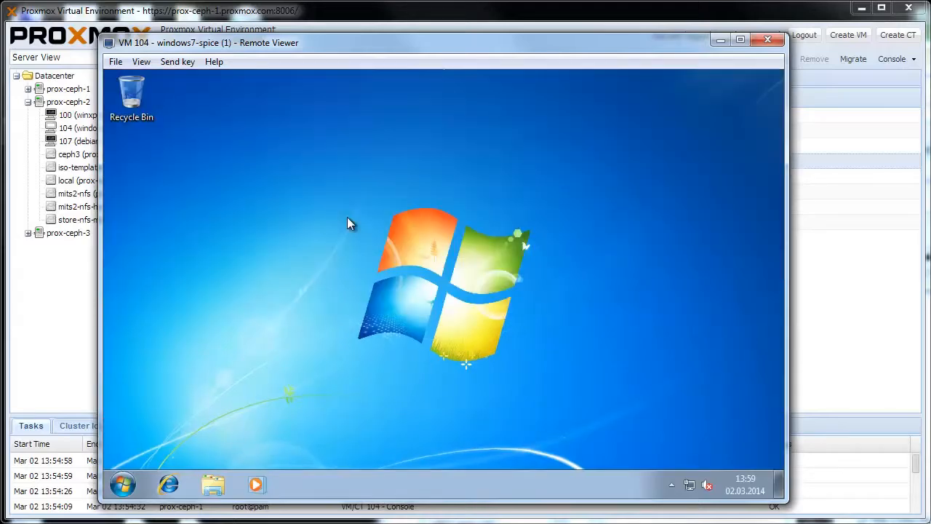
Check the guest's screen resolution settings, close them without changes, and resize the Remote Viewer window to a wider, shorter shape
right_click(348, 217)
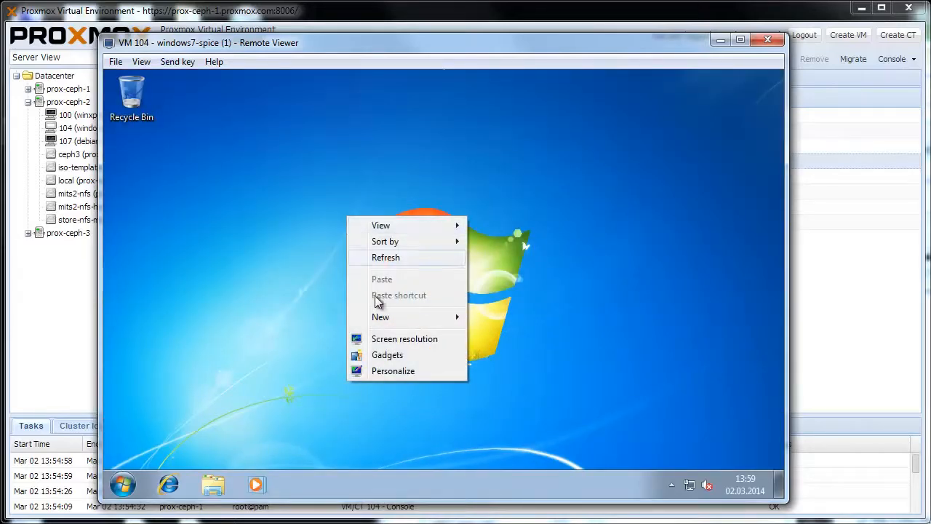
click(398, 339)
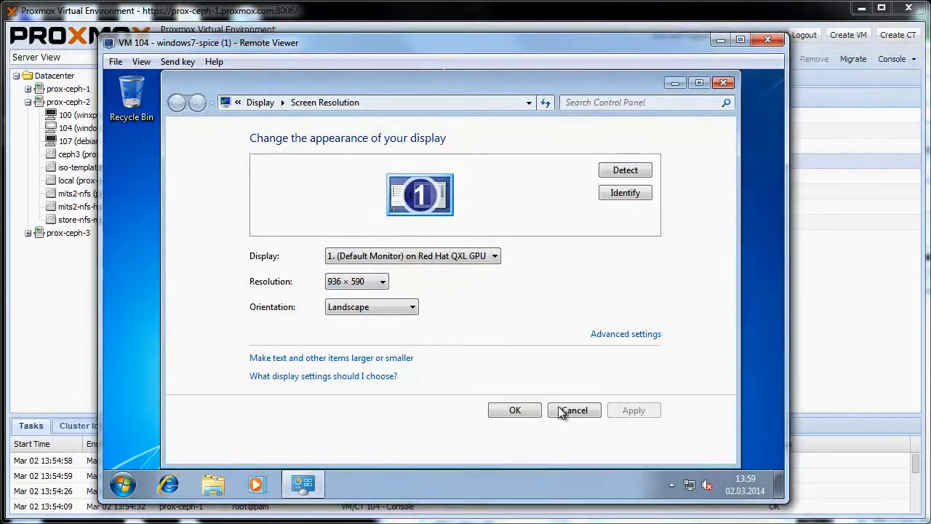
click(562, 412)
drag(787, 502, 899, 374)
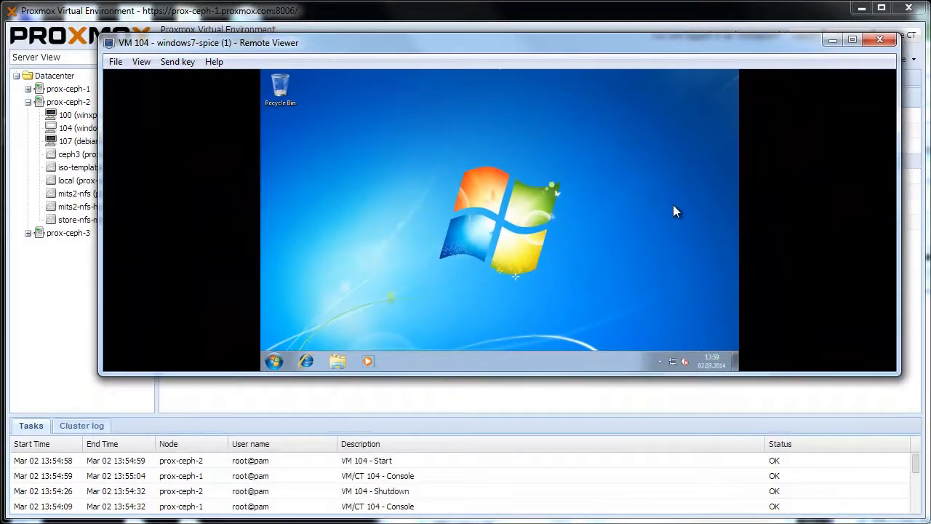